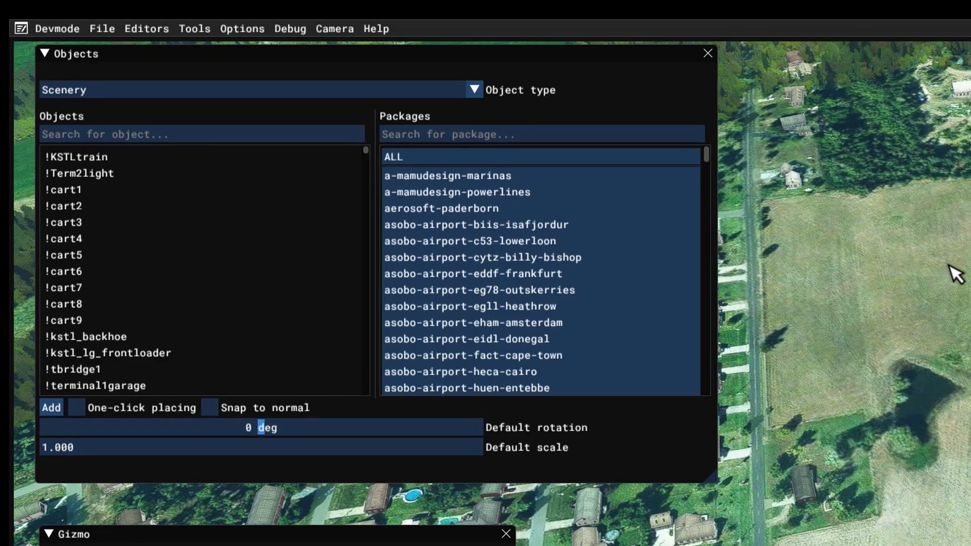
Add a runway object numbered 03 to the scenery and place it over the grass strip in the field
left_click(575, 59)
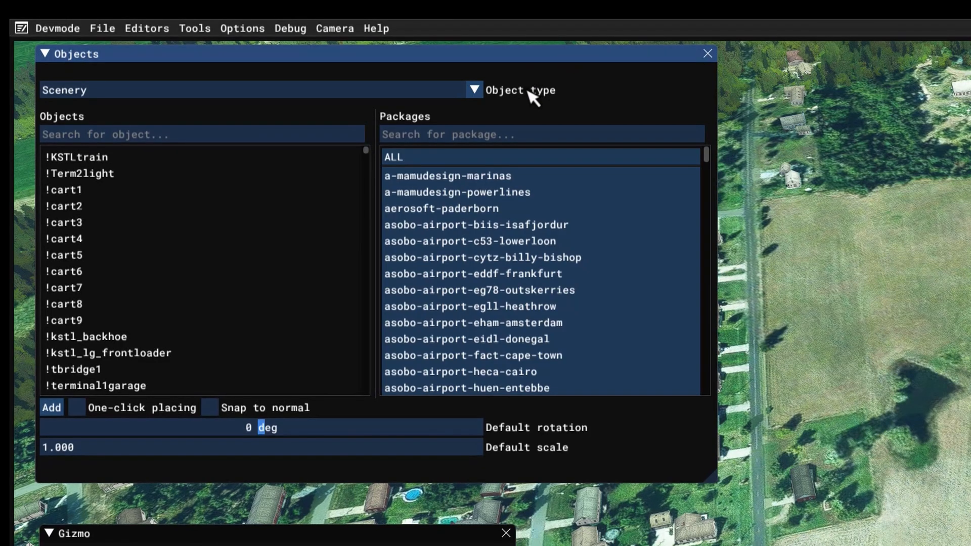
left_click(477, 92)
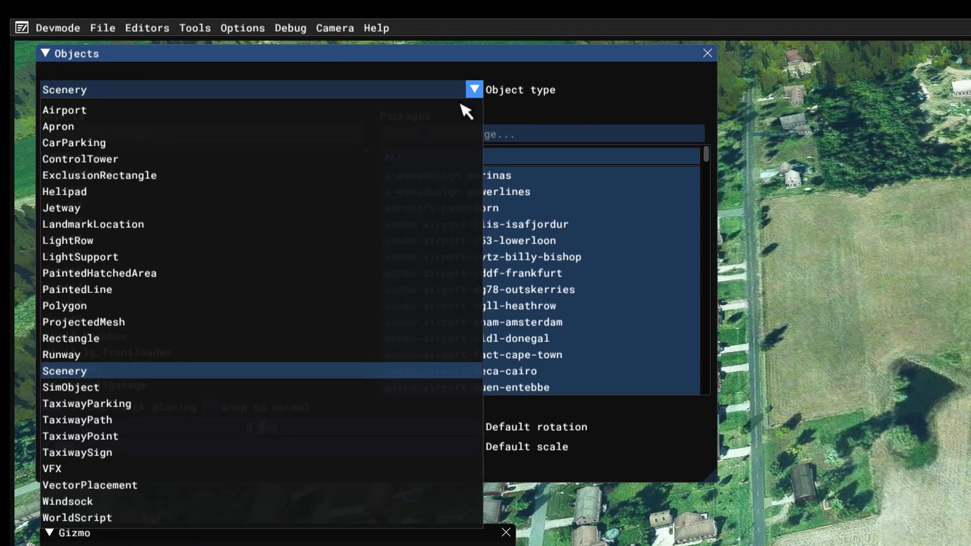
left_click(249, 356)
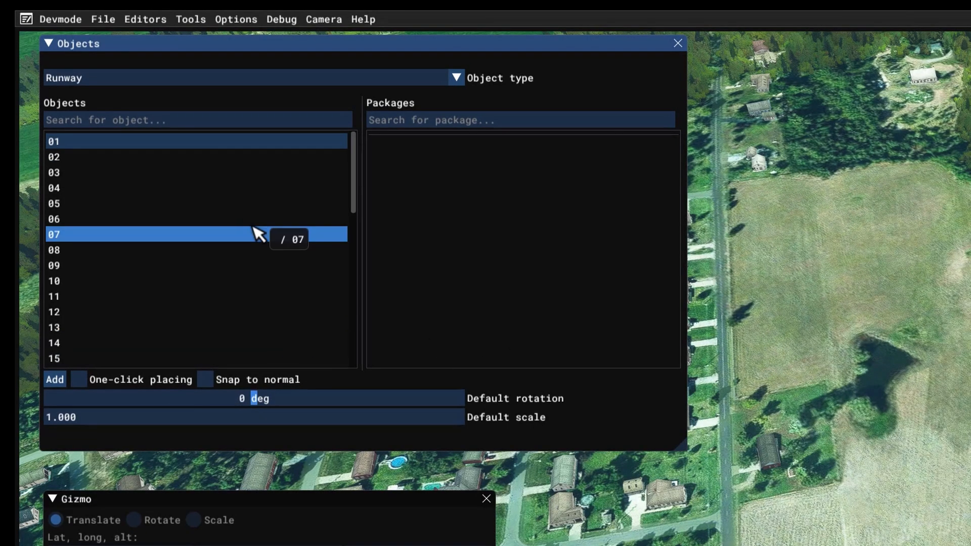
left_click(117, 173)
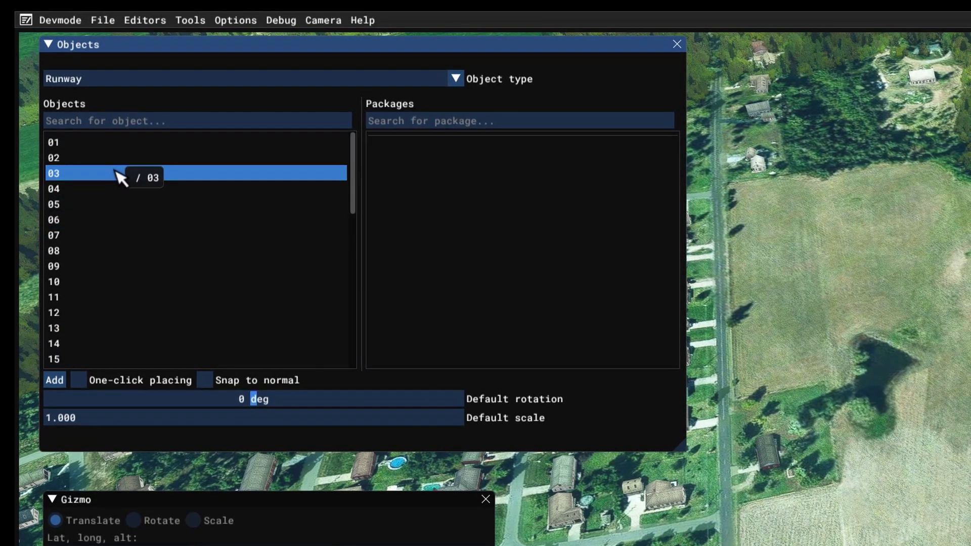
left_click(55, 381)
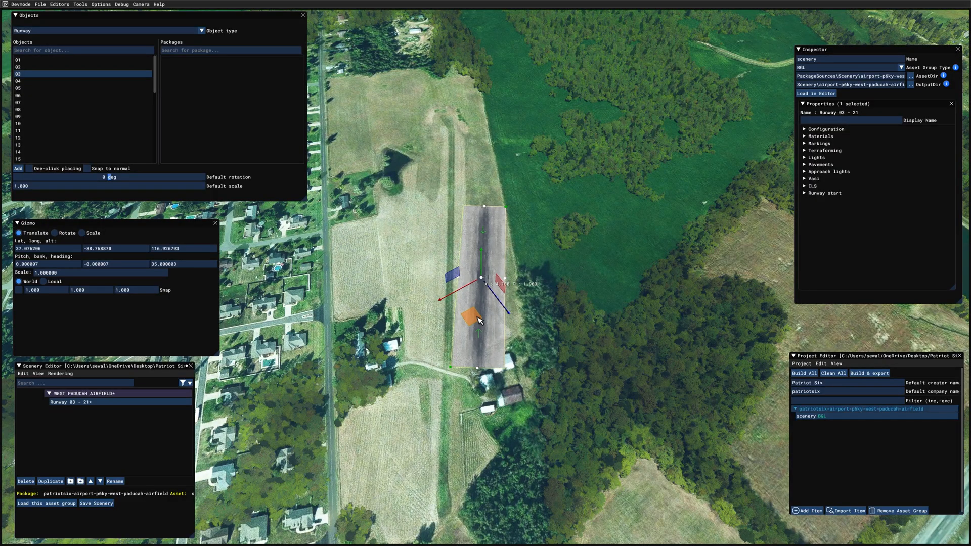
left_click_drag(477, 317, 477, 317)
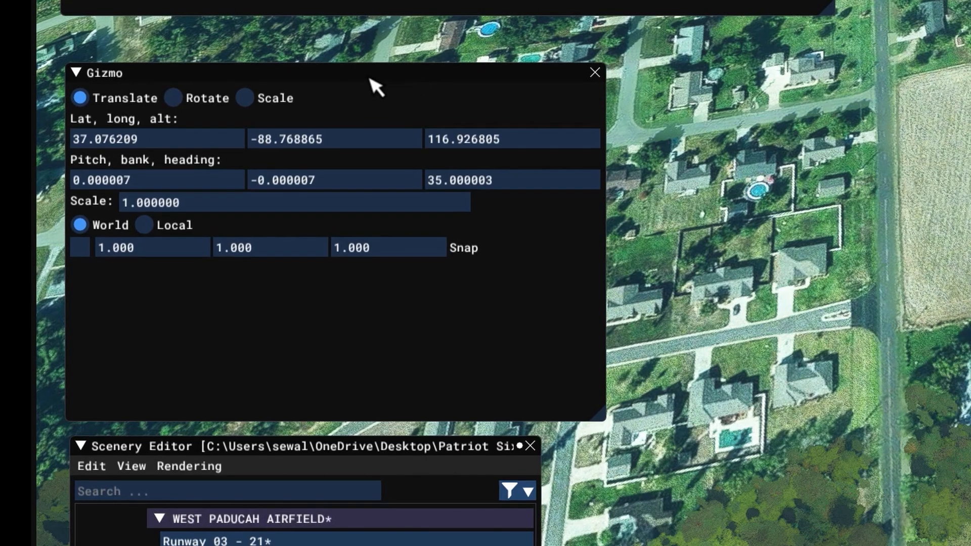
Rotate the runway to a heading of about 31.46 degrees to line it up with the grass strip
left_click(188, 100)
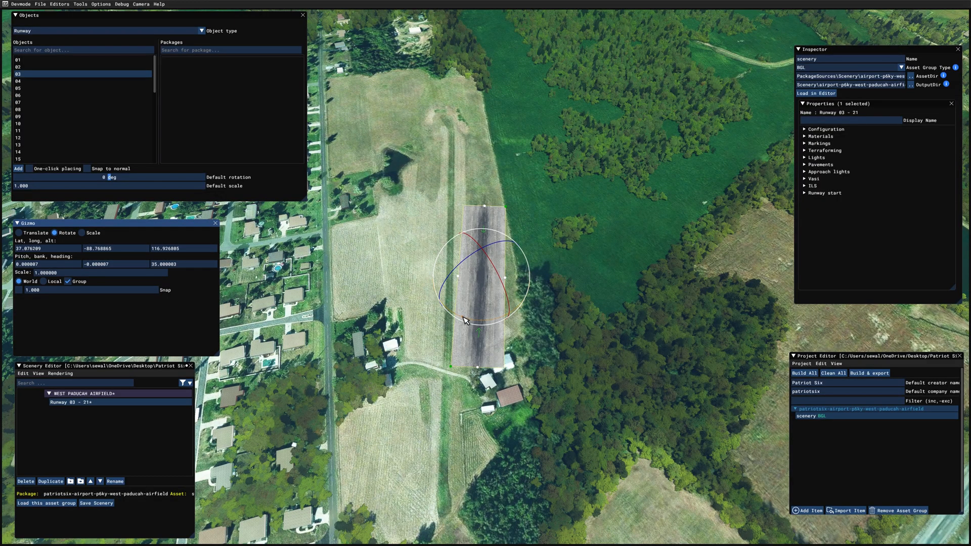
left_click_drag(463, 318, 464, 321)
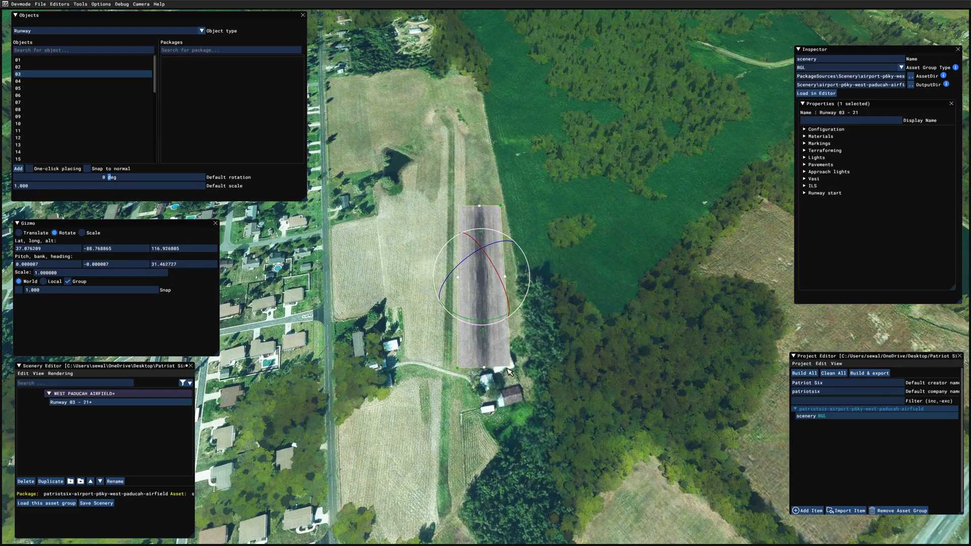
scroll(508, 372, "up", 5)
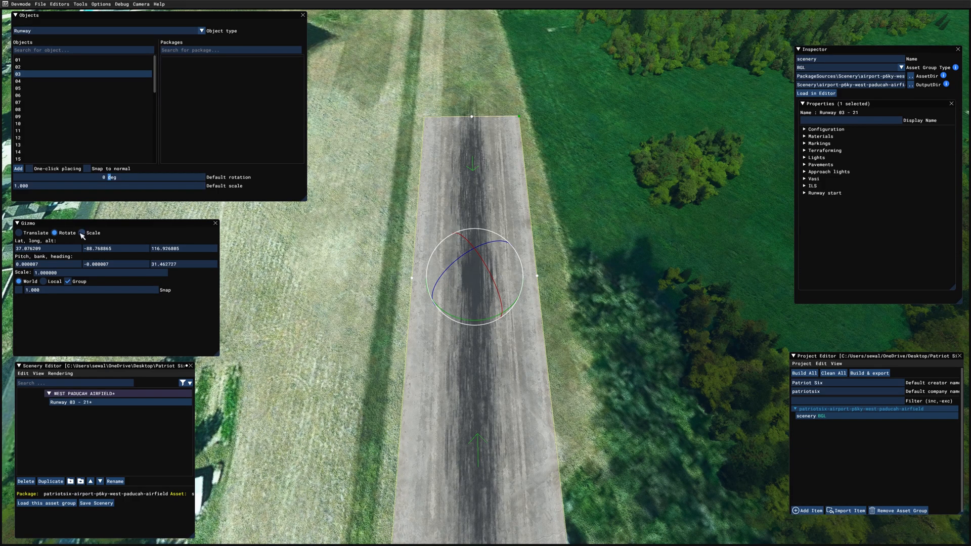
Move the runway slightly sideways so it sits centered over the grass strip
left_click(19, 233)
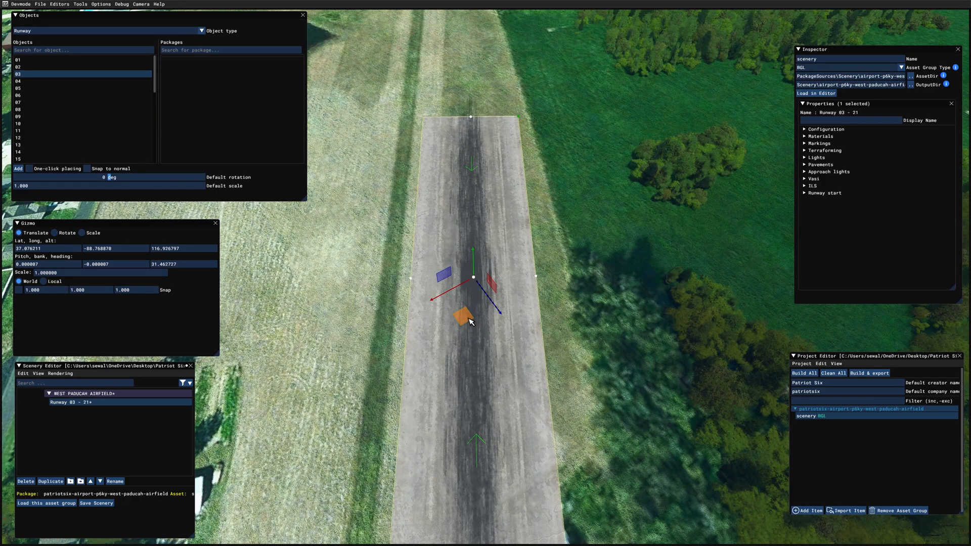
left_click_drag(466, 318, 453, 313)
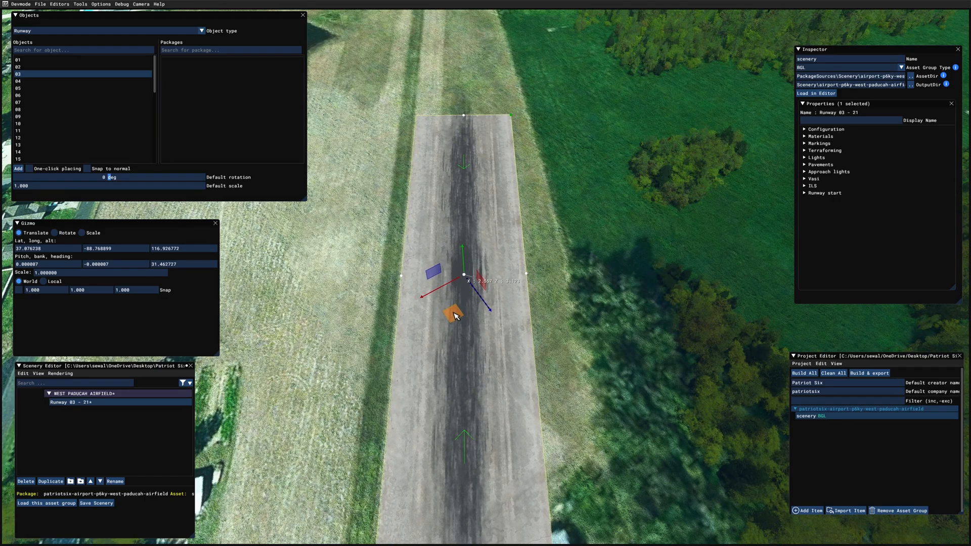
scroll(468, 364, "down", 3)
scroll(470, 367, "down", 6)
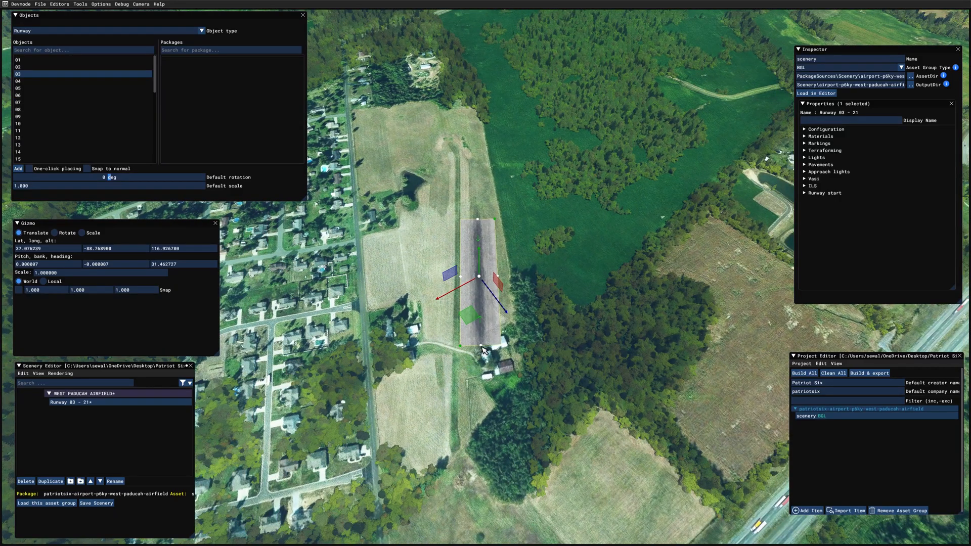
left_click(483, 350)
left_click(481, 328)
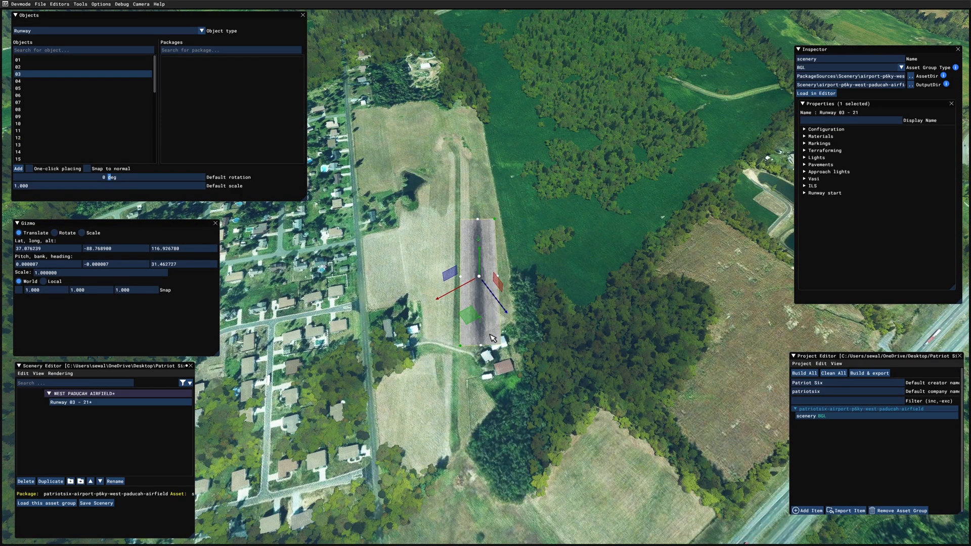
left_click(481, 347)
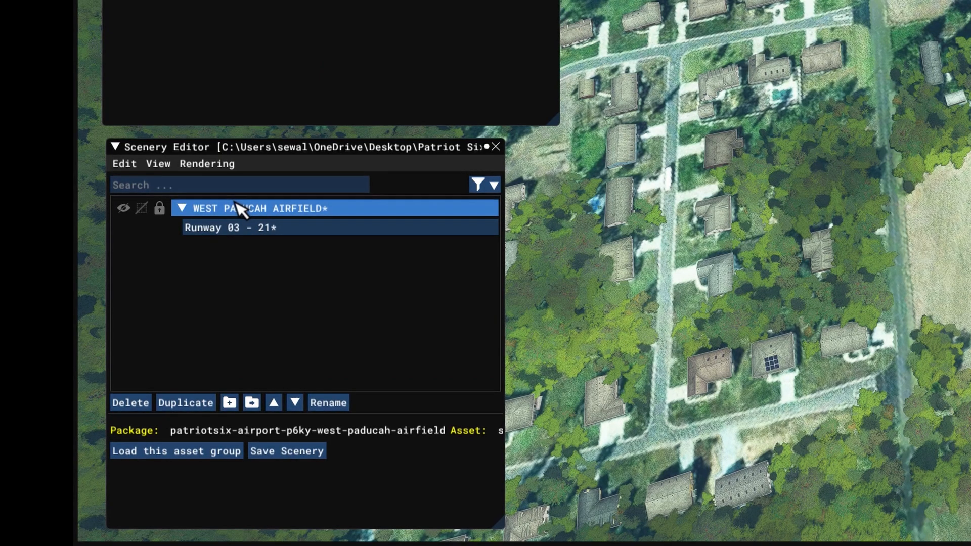
Position the runway's Properties window over the empty area of the Inspector and expand its Configuration section
left_click(158, 164)
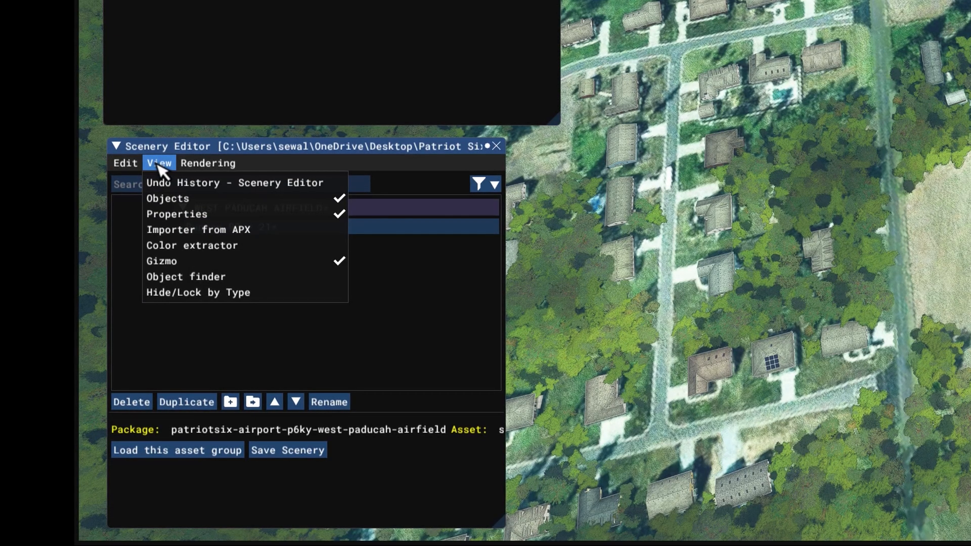
left_click(176, 213)
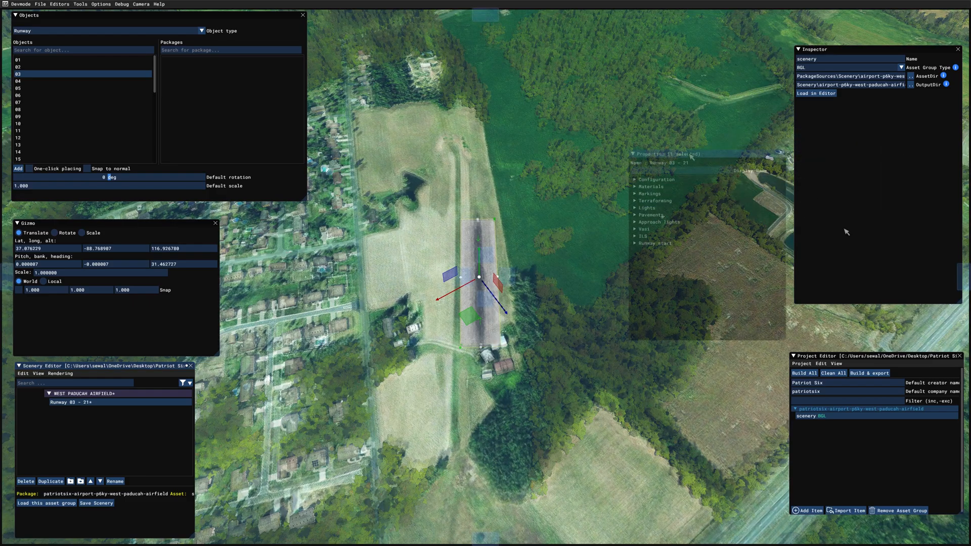
left_click_drag(691, 160, 878, 113)
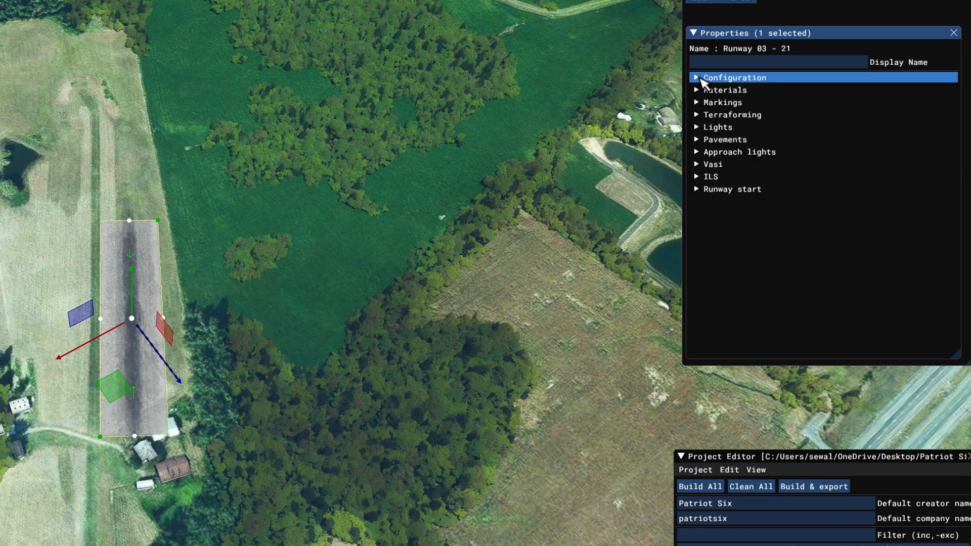
left_click(702, 80)
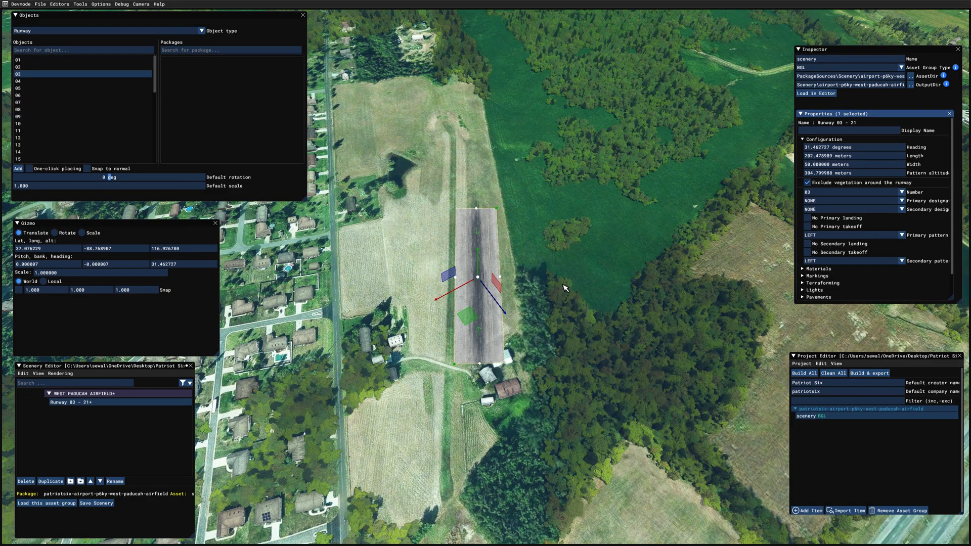
Extend the runway's far end, nearest the dirt turnaround, to give a length of about 352 m
scroll(557, 312, "down", 1)
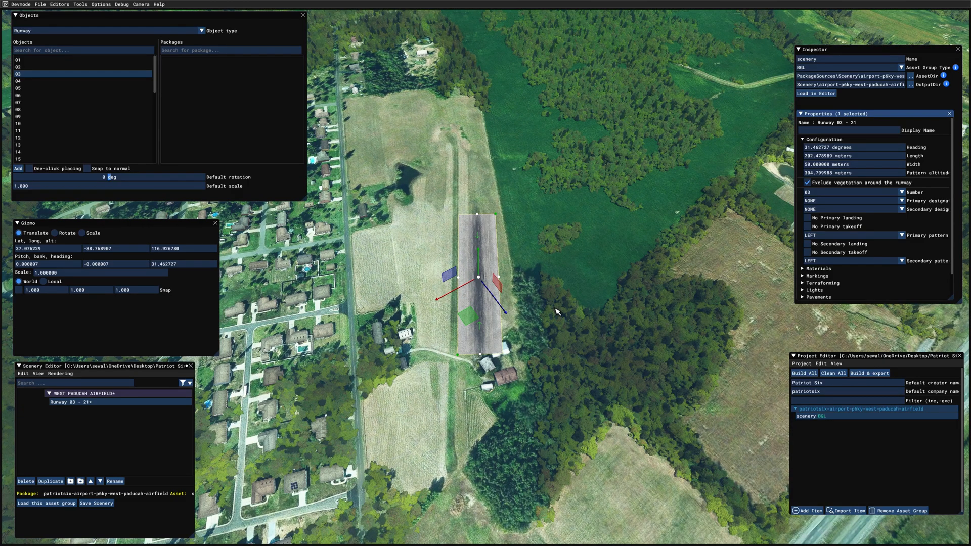
scroll(557, 312, "down", 1)
right_click_drag(561, 327, 562, 338)
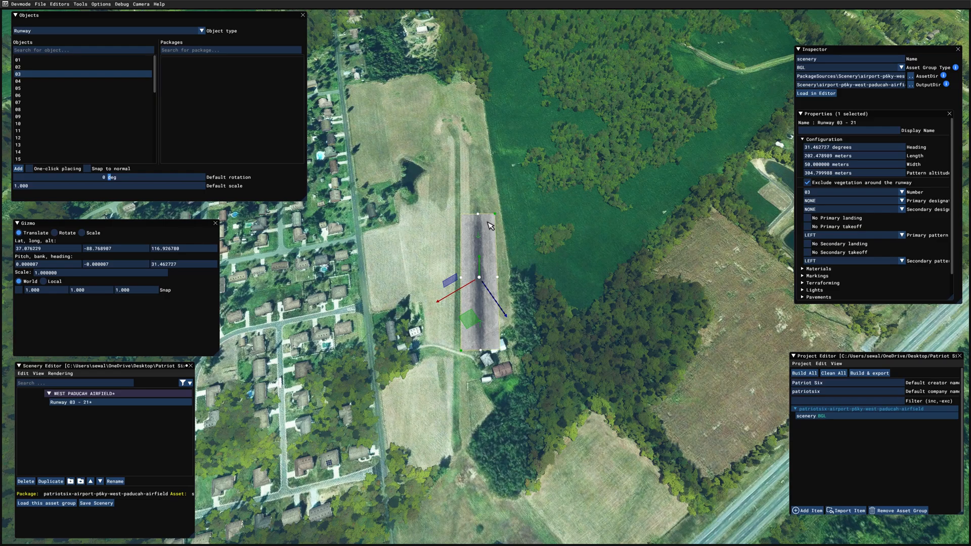
left_click_drag(479, 217, 466, 173)
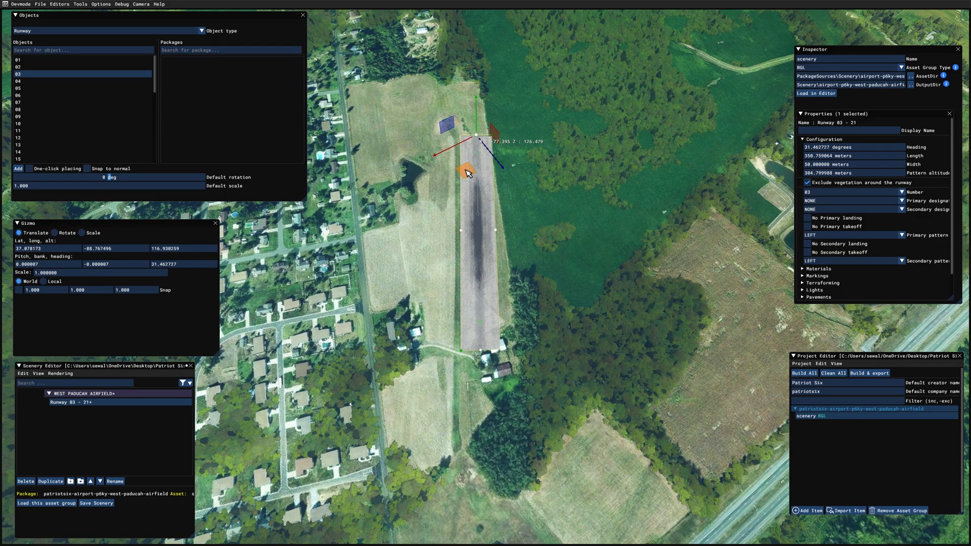
Extend the runway's near end past the farm buildings to the tree line, for a length of about 456 m
left_click(482, 350)
left_click(481, 351)
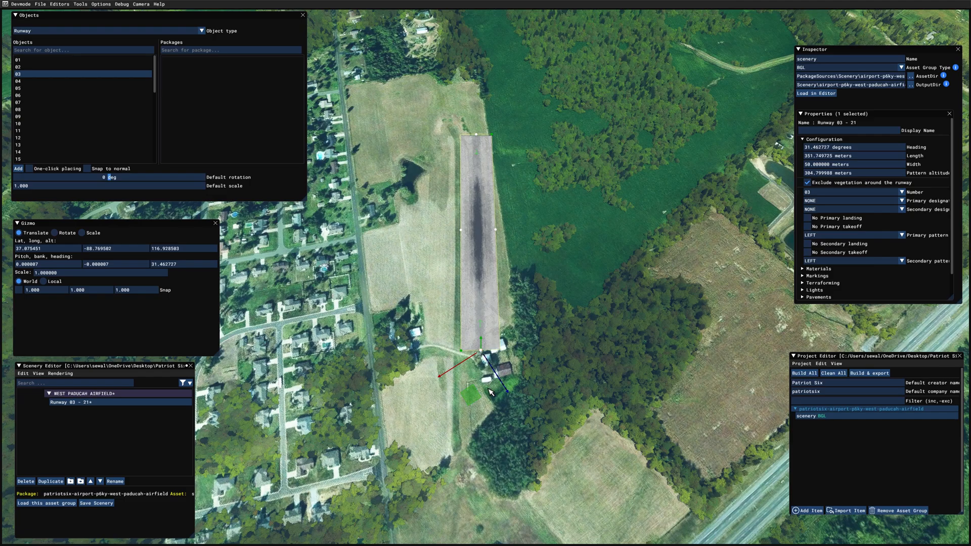
left_click_drag(470, 393, 462, 483)
scroll(558, 504, "up", 5)
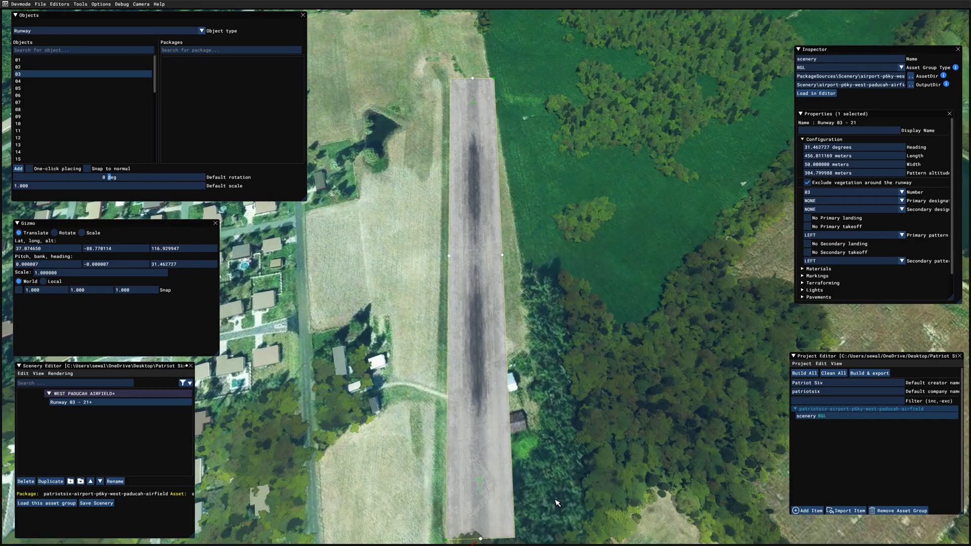
scroll(554, 495, "up", 4)
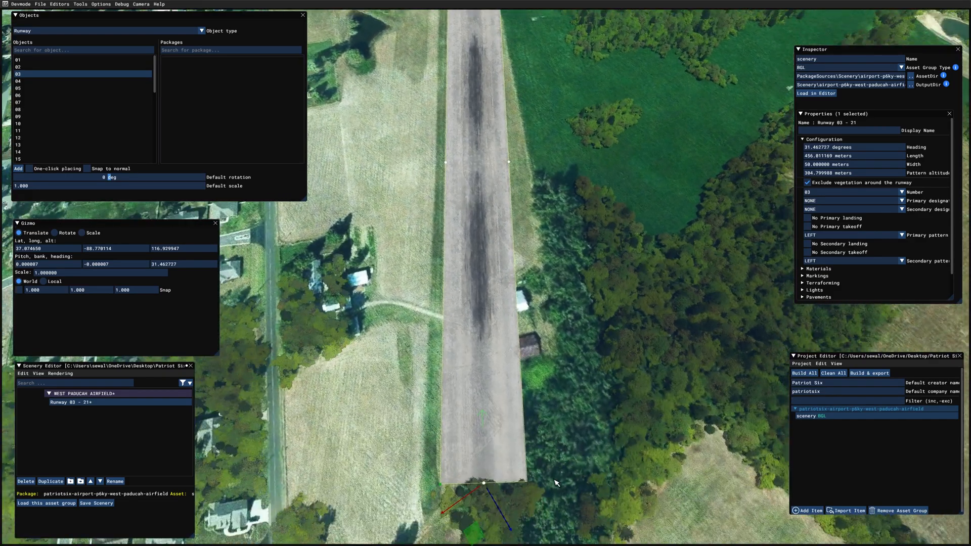
Select the runway's center point and shift the whole runway slightly sideways to align it with the grass strip
key("a")
key("d")
key("w")
key("w")
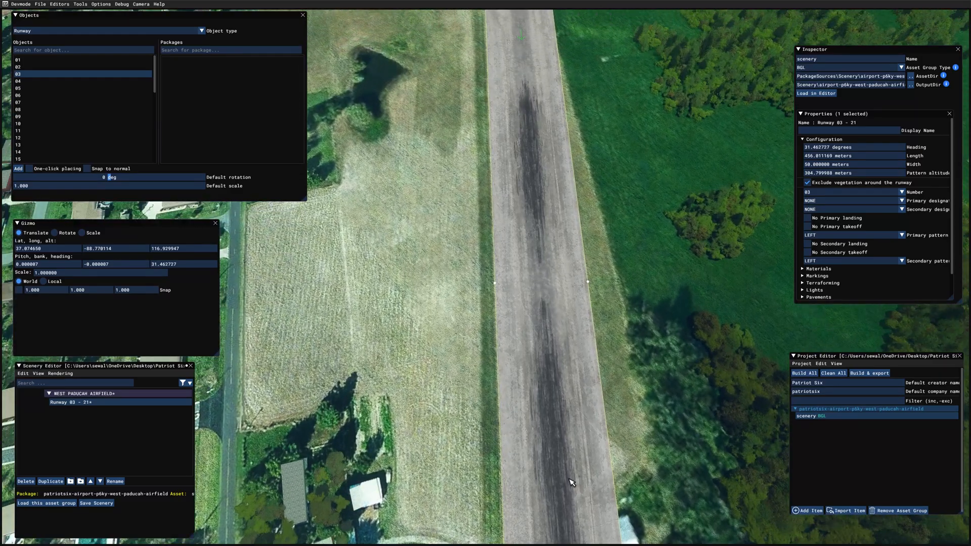
key("d")
left_click(483, 334)
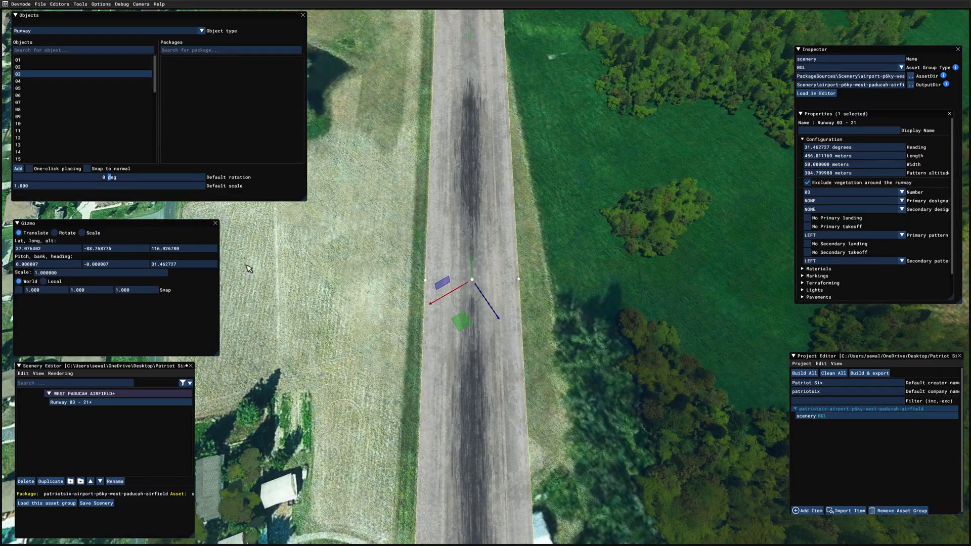
left_click_drag(450, 324, 466, 321)
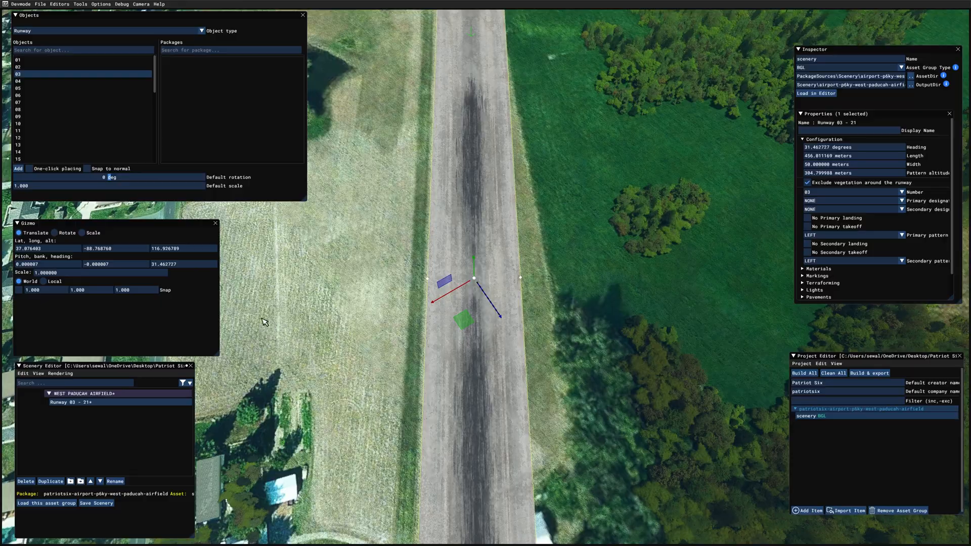
Fine-tune the runway's rotation to a heading of about 31.463 degrees
left_click(57, 233)
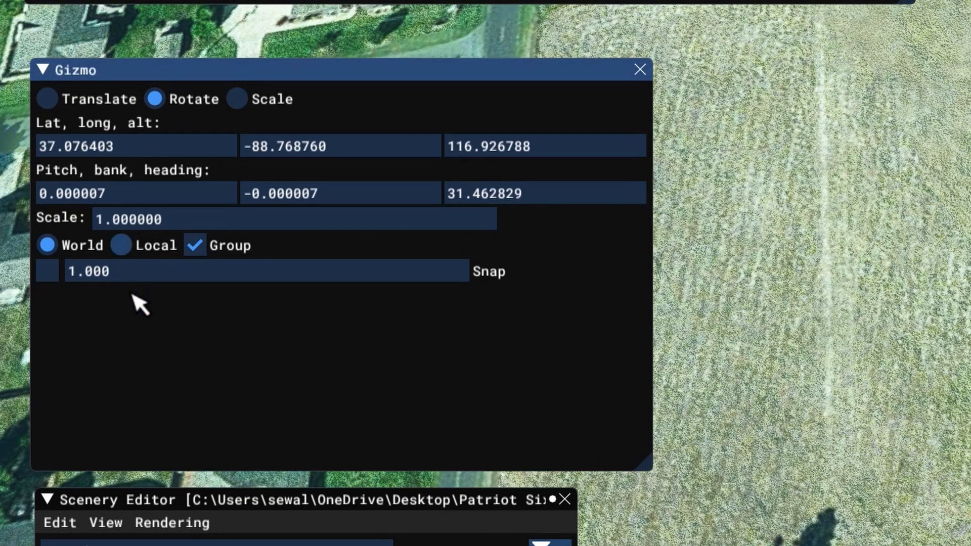
left_click(46, 98)
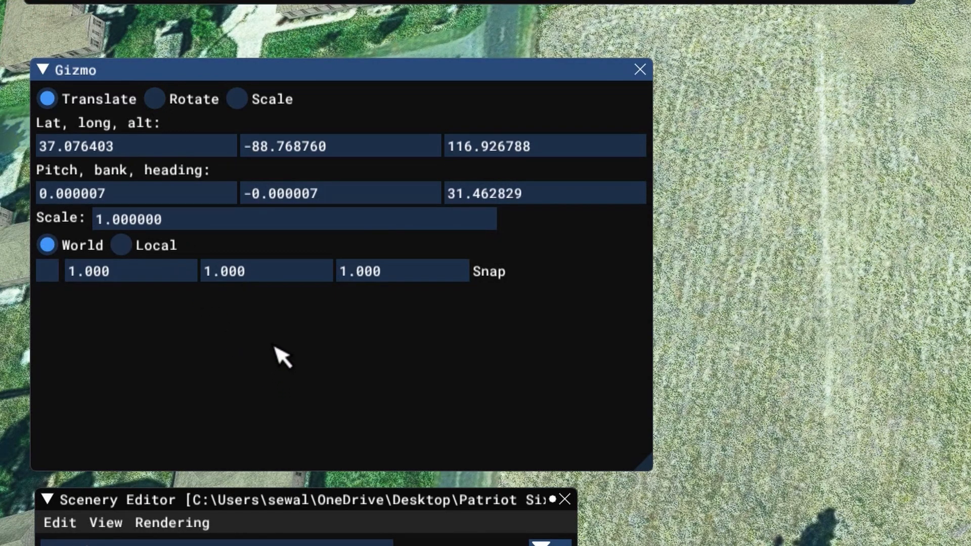
left_click(154, 99)
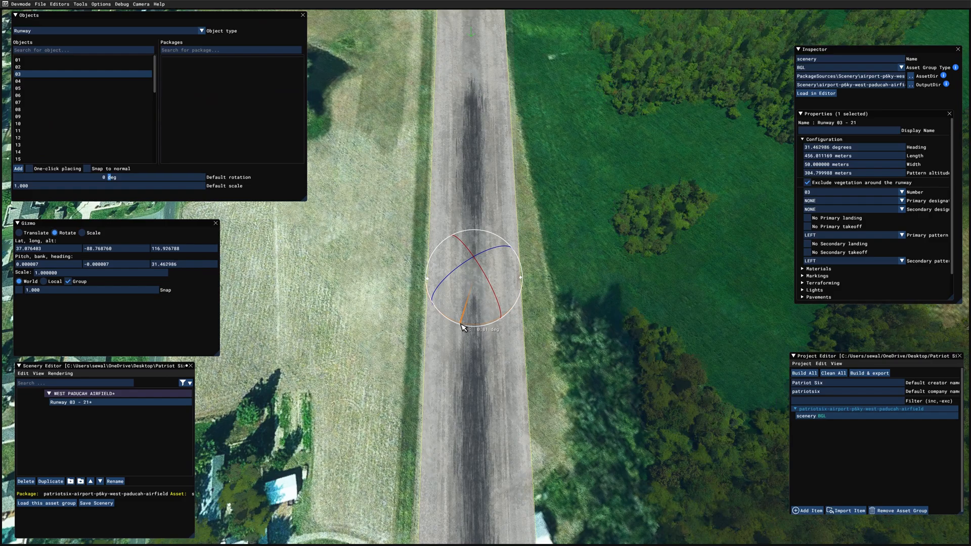
scroll(458, 388, "down", 3)
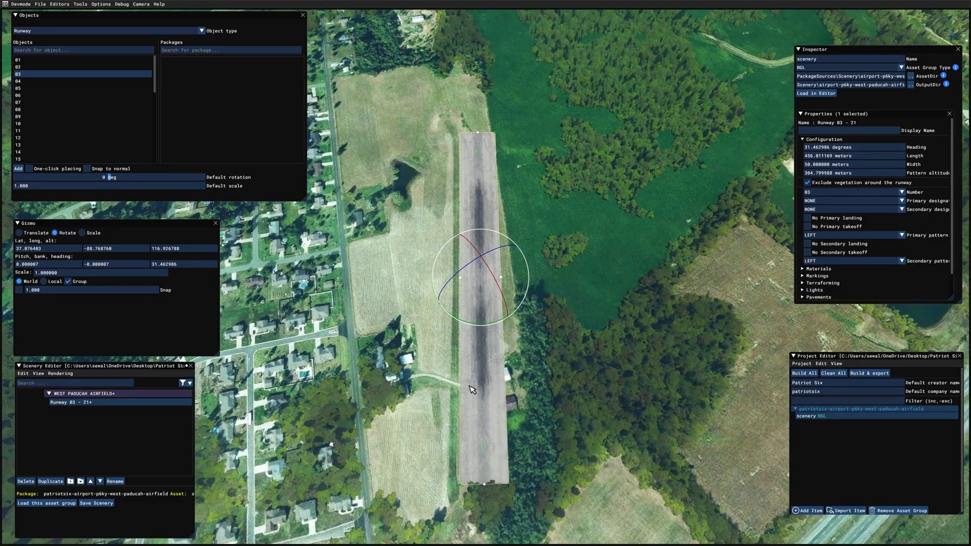
Narrow the runway to about 9 m wide by moving its side edges inward
left_click(20, 233)
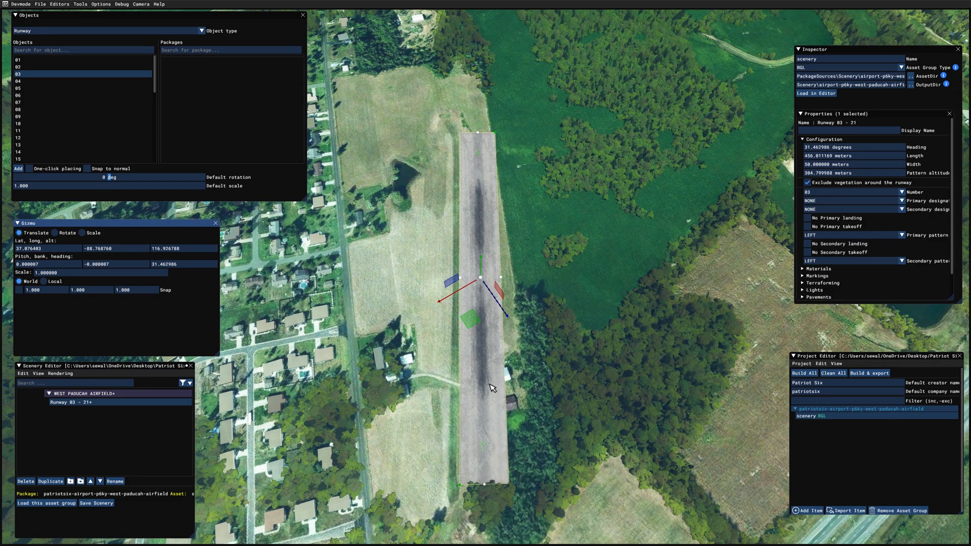
scroll(492, 387, "up", 2)
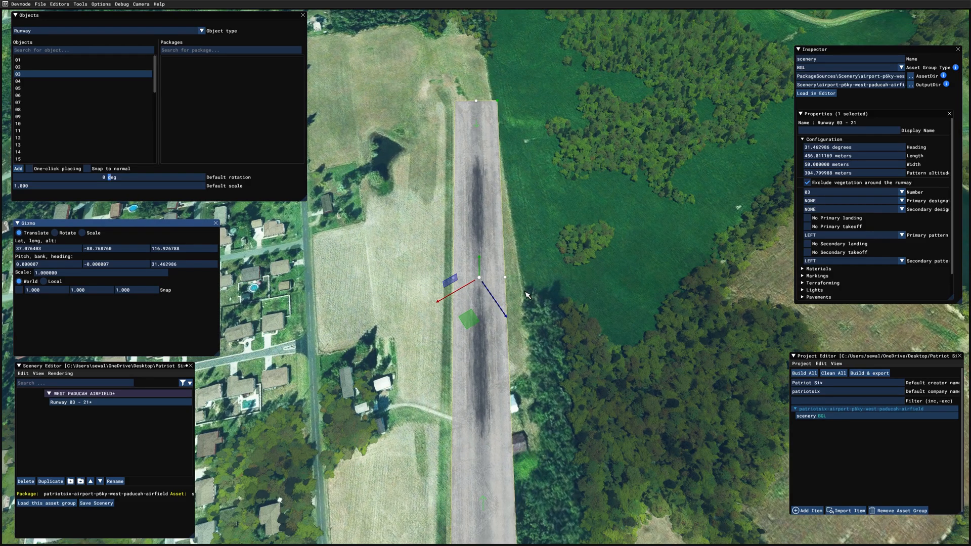
mouse_move(469, 319)
left_mouse_down()
mouse_move(496, 319)
mouse_move(457, 324)
left_mouse_up()
left_click(470, 281)
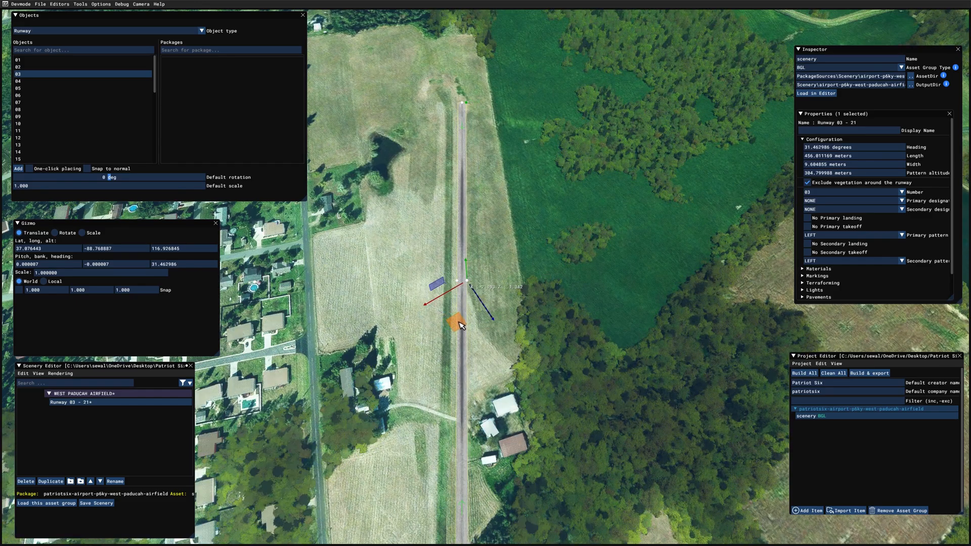
left_click(463, 369)
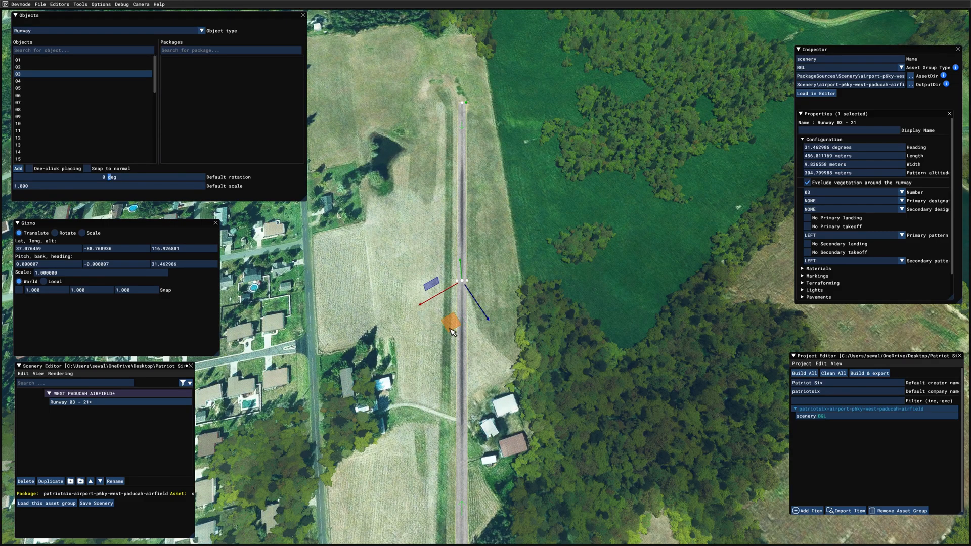
Shift the whole runway slightly sideways onto the real grass strip, check its alignment from a distance and save the scenery
left_click_drag(452, 331, 433, 326)
key("s")
right_click_drag(523, 449, 502, 396)
key("r")
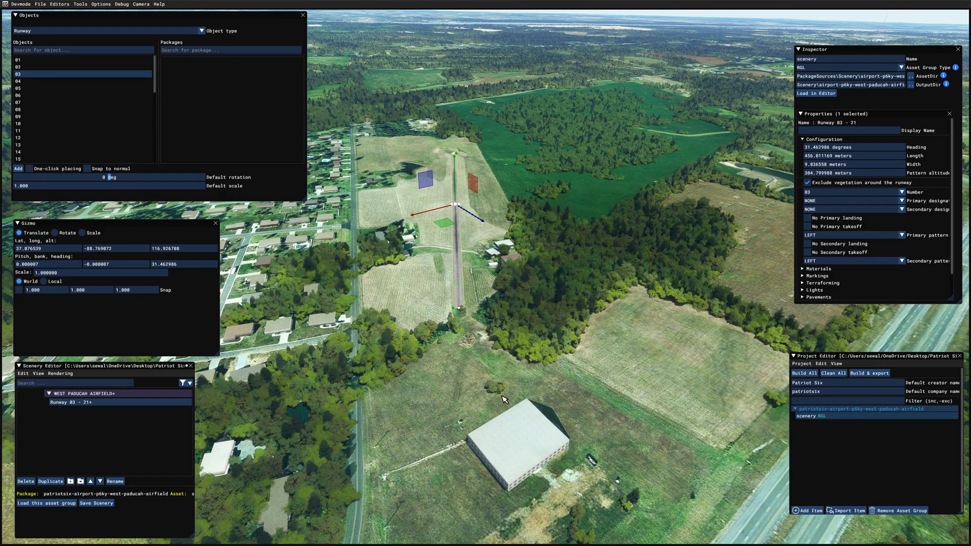
key("w")
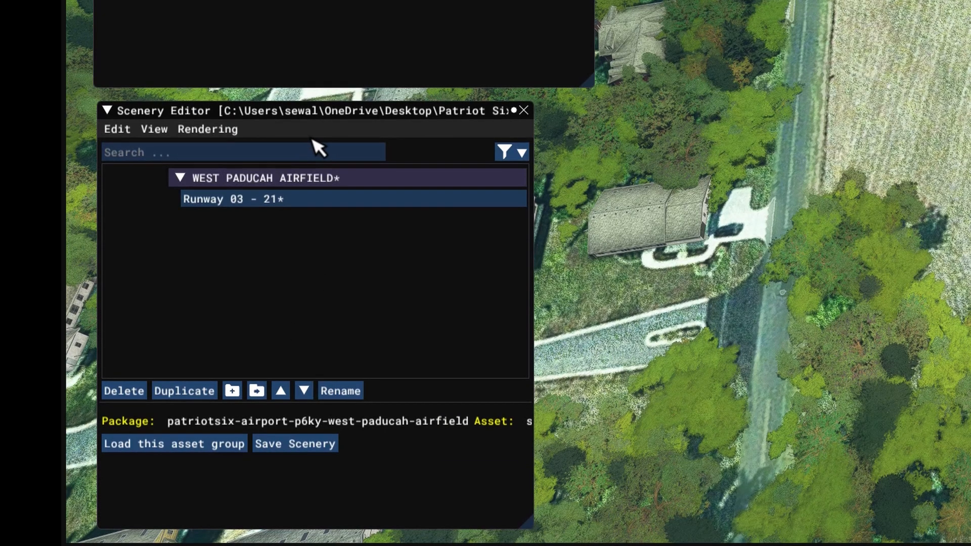
left_click(310, 439)
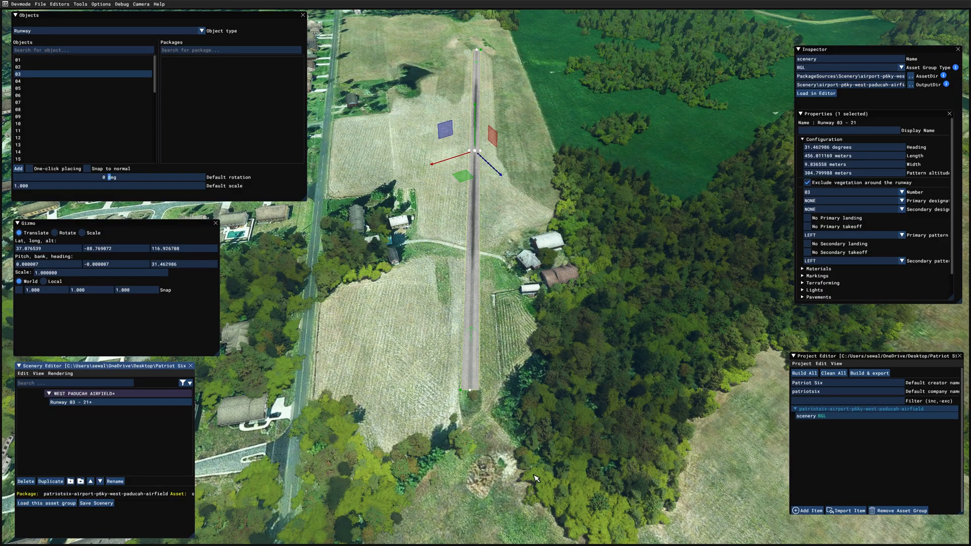
Open the runway's material settings and the Material Editor
right_click_drag(535, 478, 484, 421)
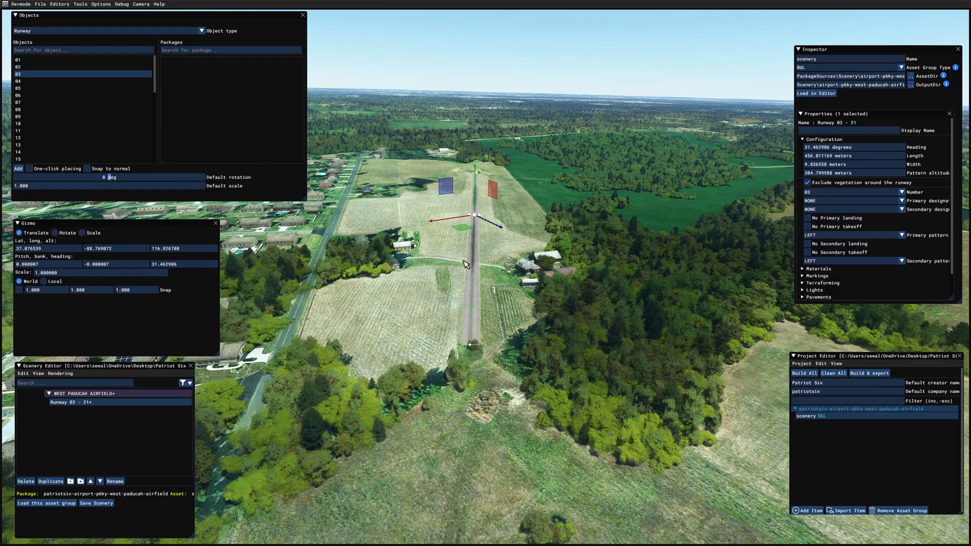
right_click_drag(554, 338, 555, 348)
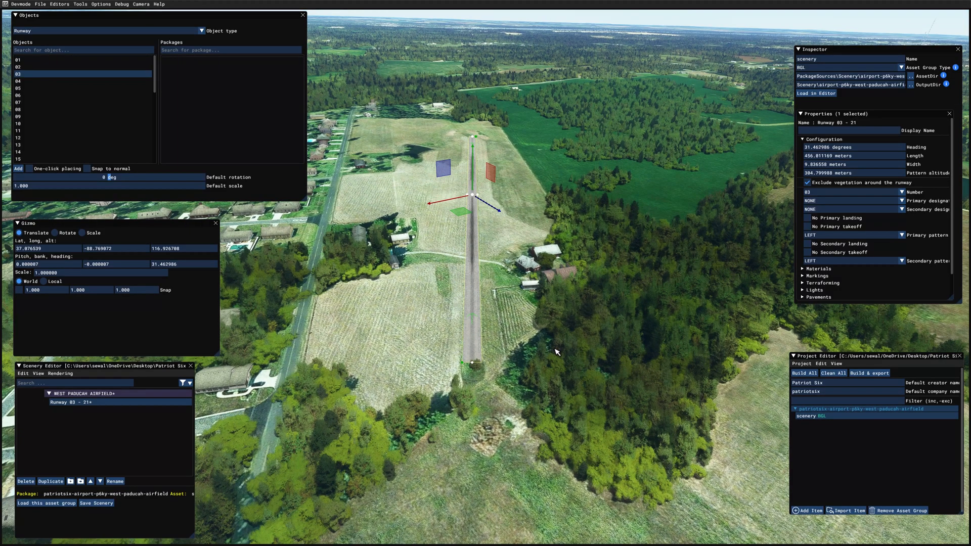
right_click_drag(519, 377, 525, 386)
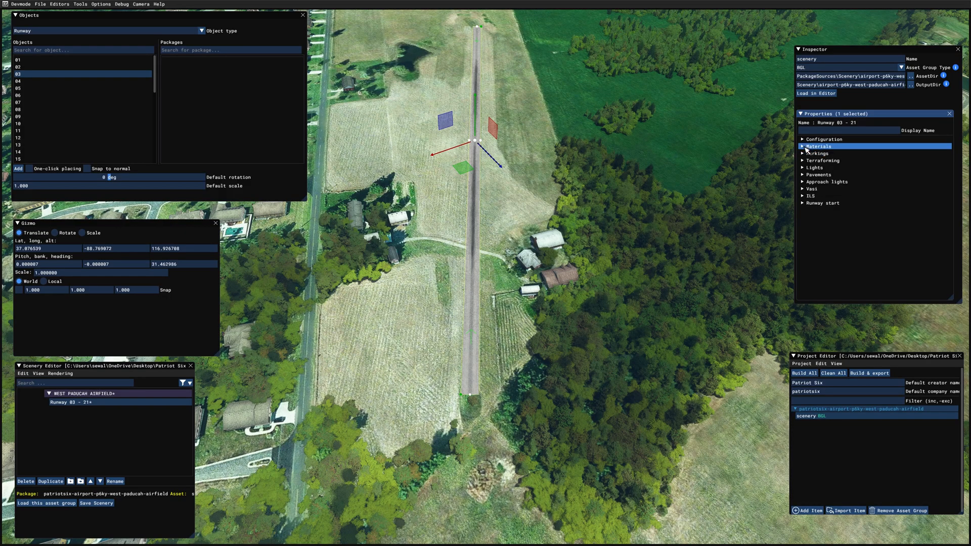
left_click(818, 146)
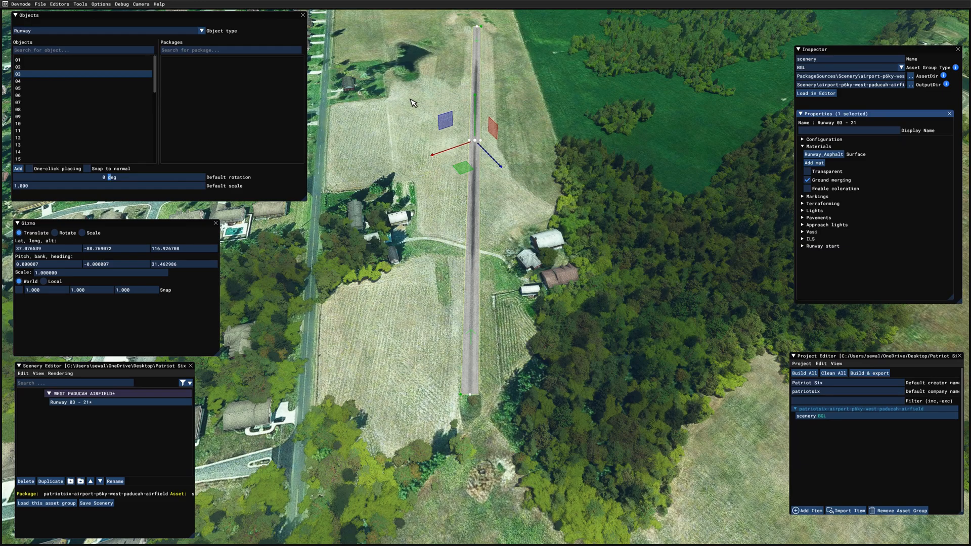
left_click(66, 5)
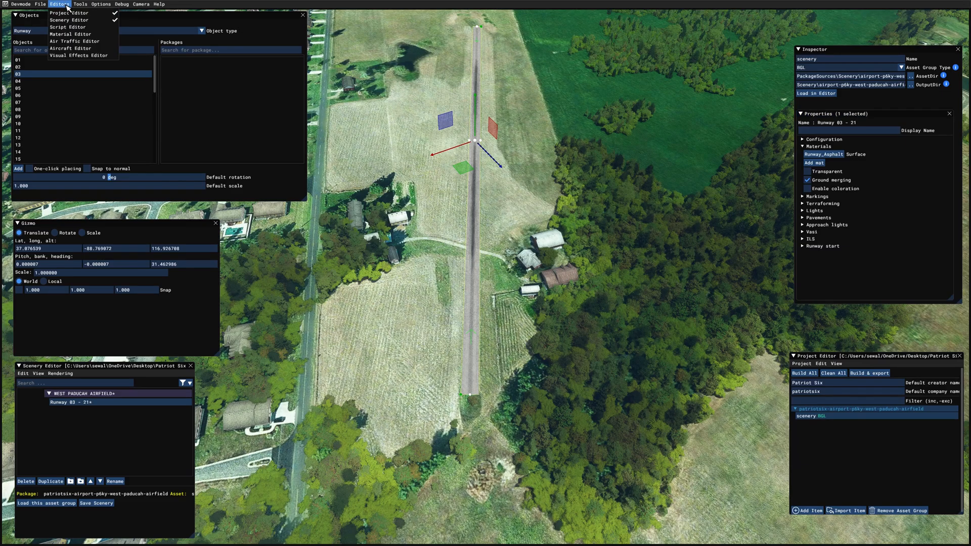
left_click(71, 34)
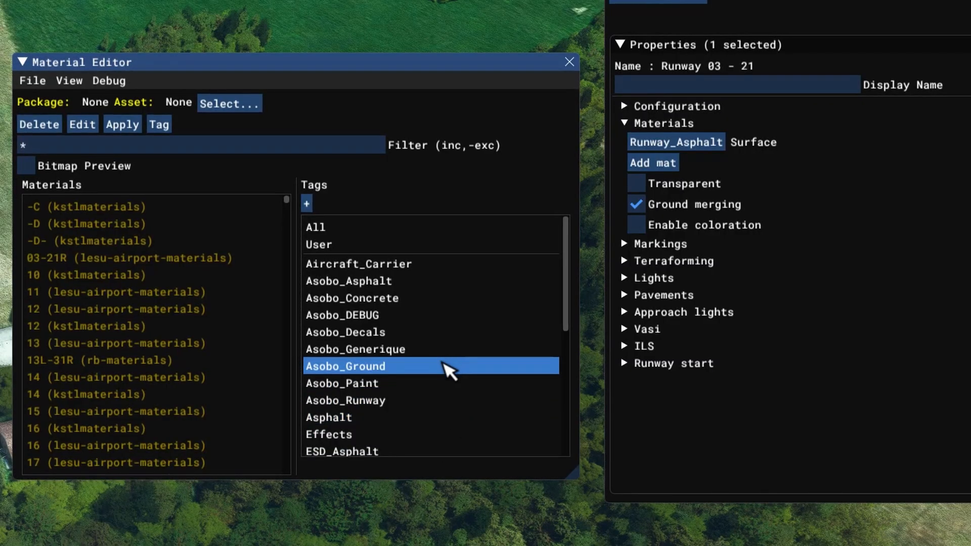
Filter the materials by the Asobo_Runway tag and assign Runway_Grass (Asobo_MaterialLib) as the runway's surface
left_click(425, 402)
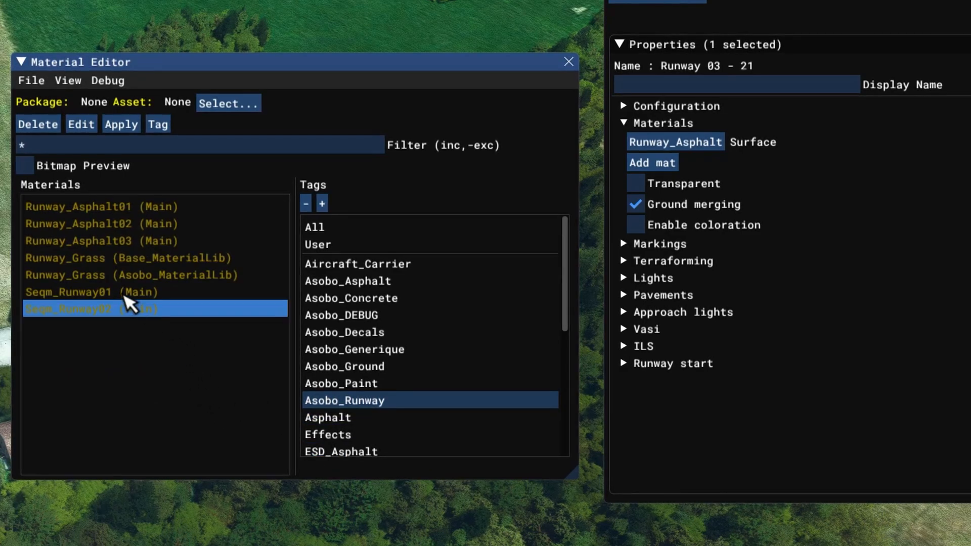
left_click(105, 282)
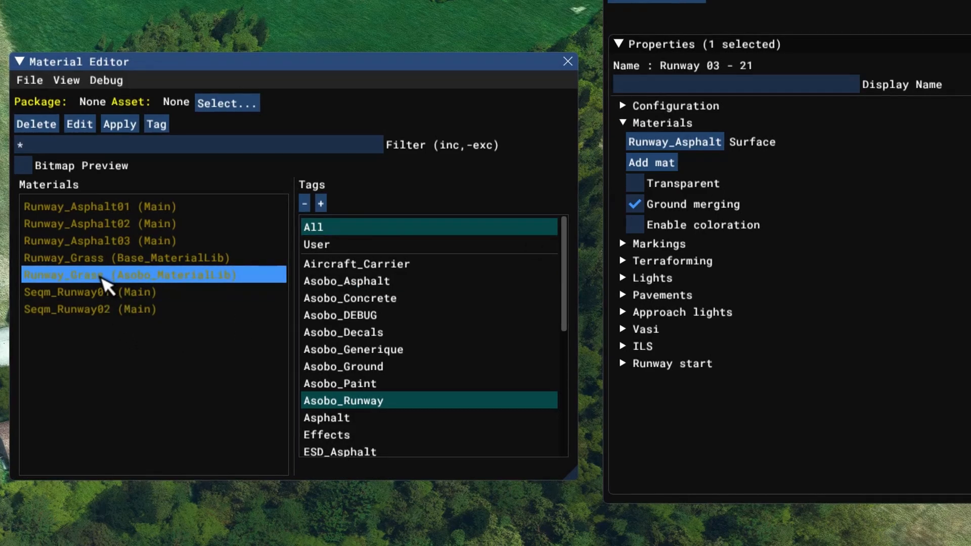
left_click_drag(105, 280, 649, 147)
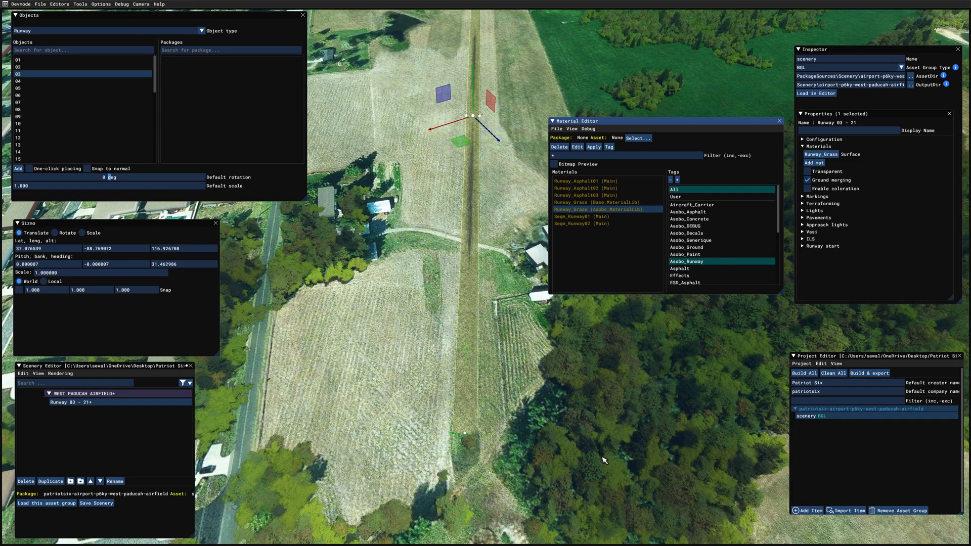
middle_click_drag(603, 461, 616, 341)
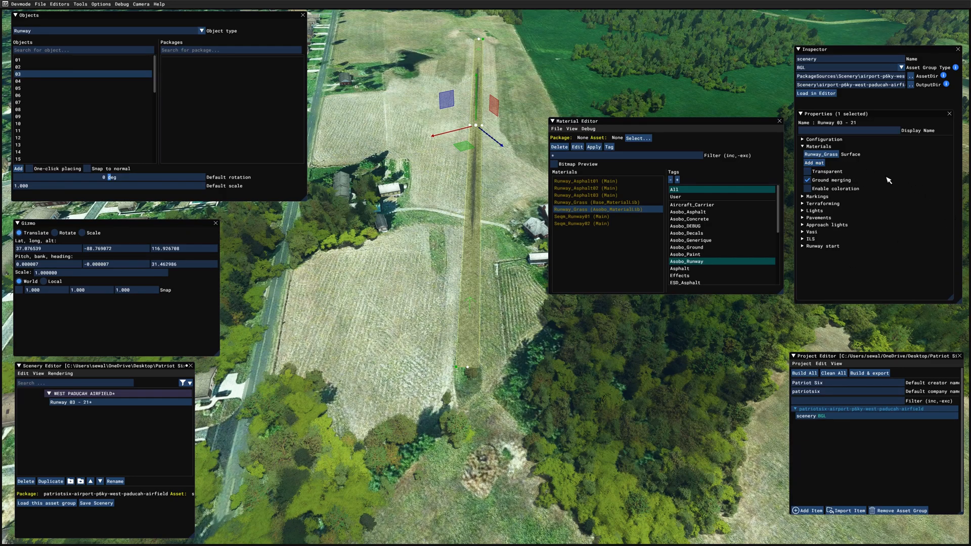
Enable coloration for the runway's grass surface
left_click(807, 188)
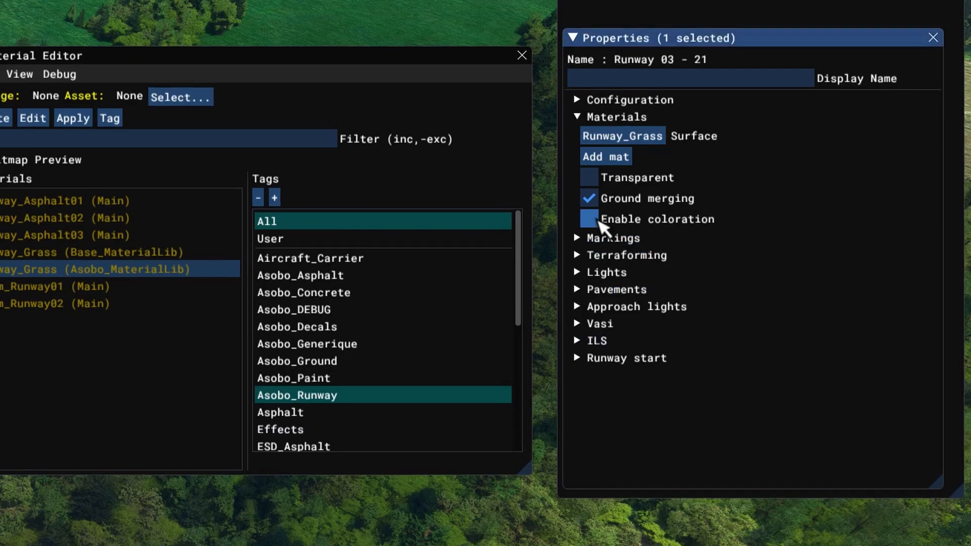
left_click(589, 219)
mouse_move(845, 244)
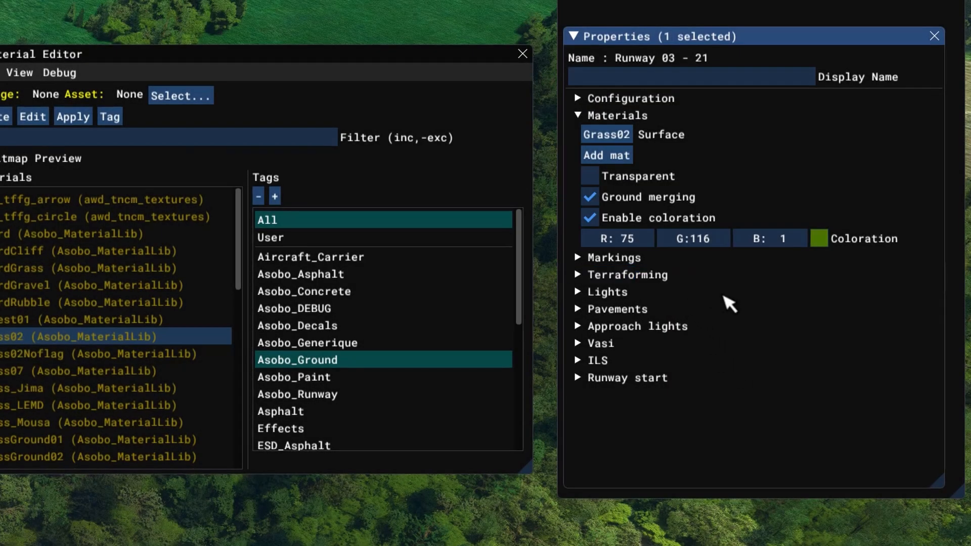
mouse_move(868, 251)
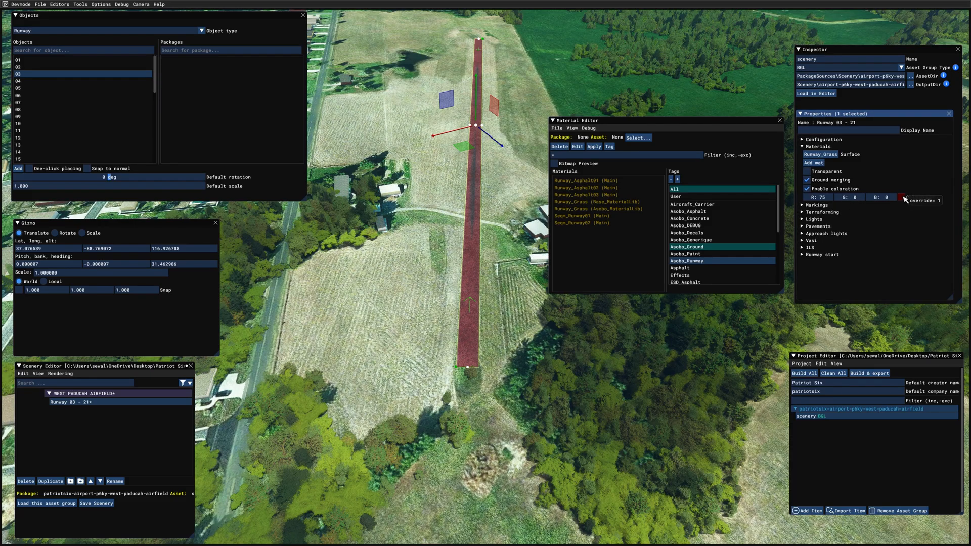
Set the runway's coloration to a dark green of about R 22, G 82, B 48
left_click(903, 197)
left_click(940, 243)
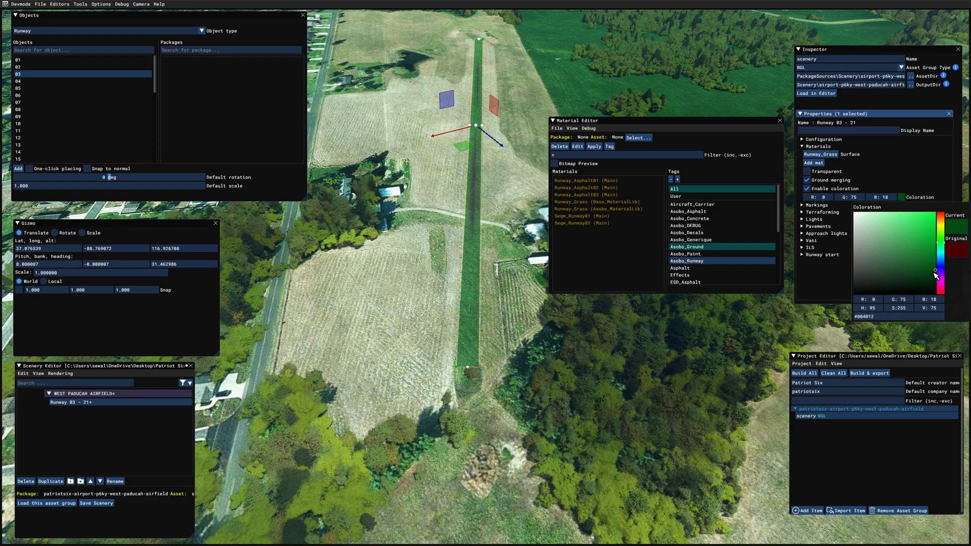
mouse_move(935, 270)
left_mouse_down()
mouse_move(915, 268)
mouse_move(907, 225)
mouse_move(913, 271)
mouse_move(919, 259)
mouse_move(901, 245)
left_mouse_up()
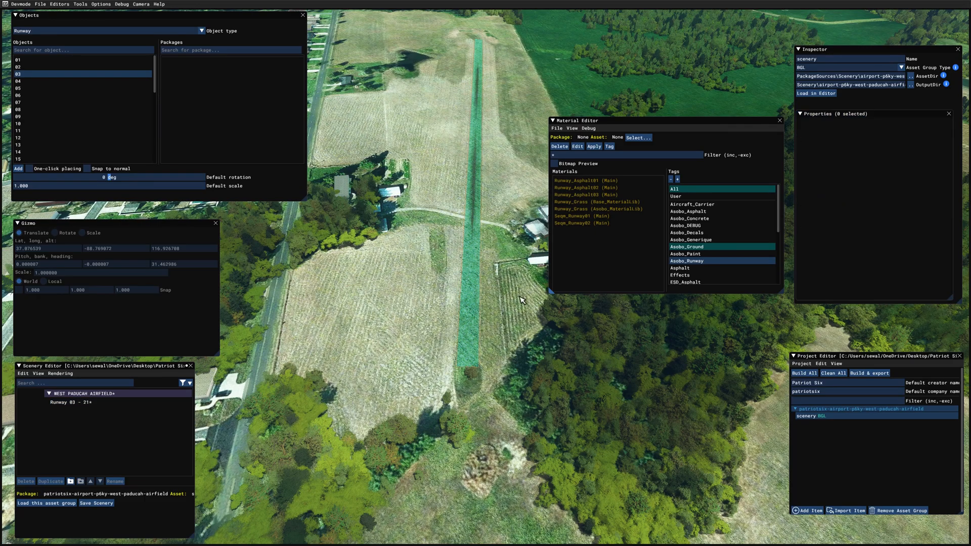
left_click(471, 213)
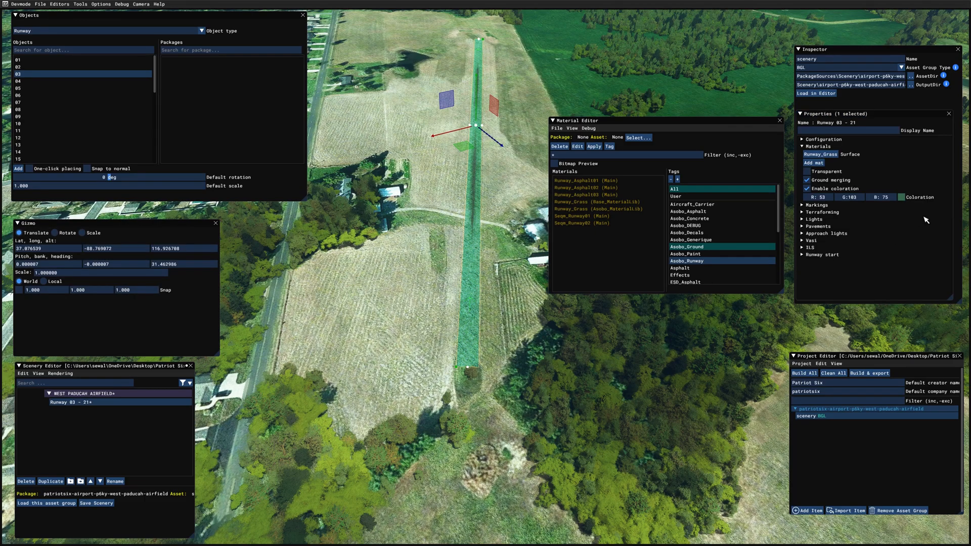
left_click(901, 197)
left_click_drag(908, 261, 914, 268)
left_click(664, 430)
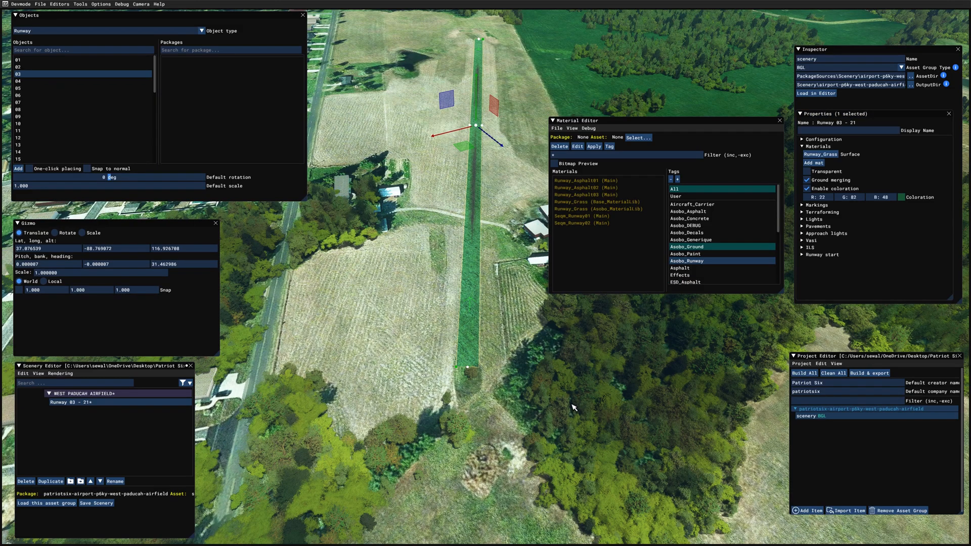
middle_click_drag(573, 405, 591, 391)
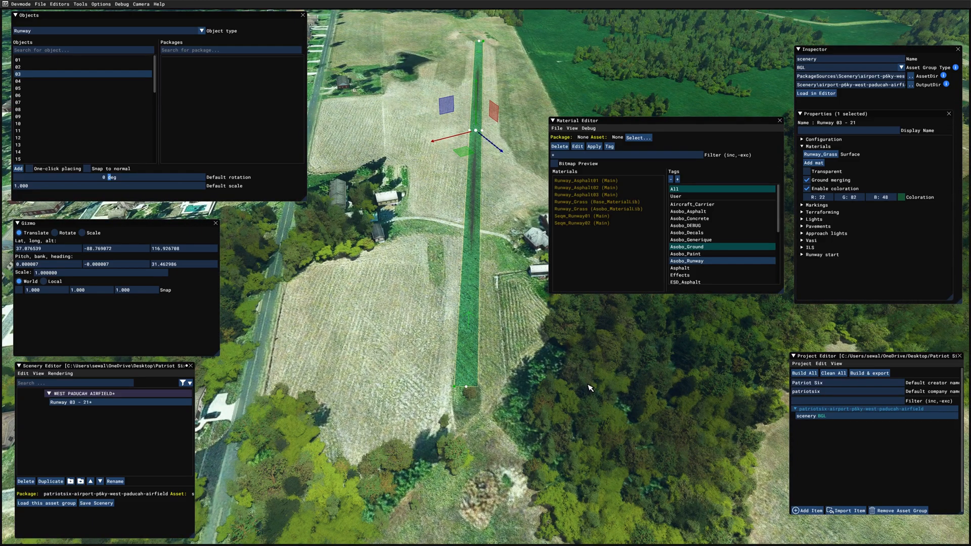
Try edge markings on the runway and inspect them at the near end
left_click(819, 146)
left_click(815, 153)
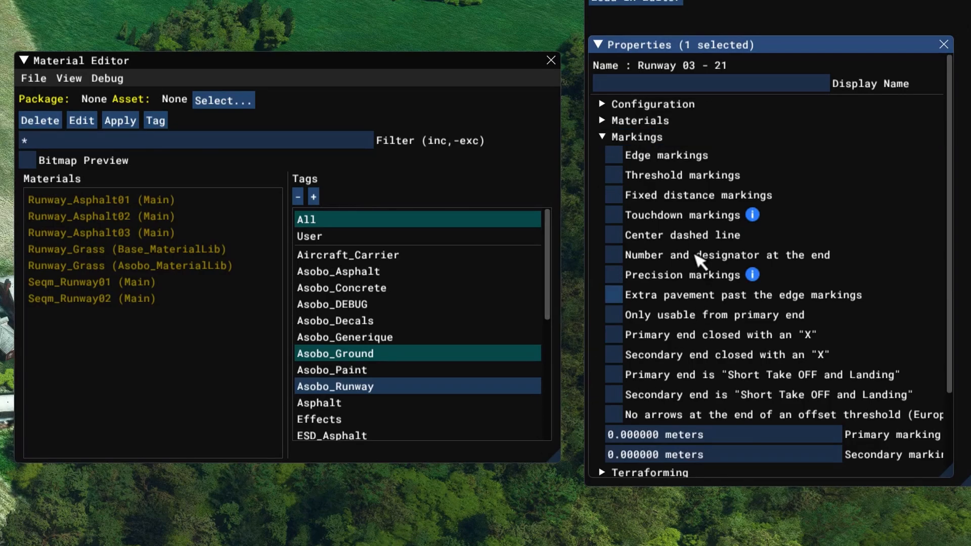
left_click(625, 157)
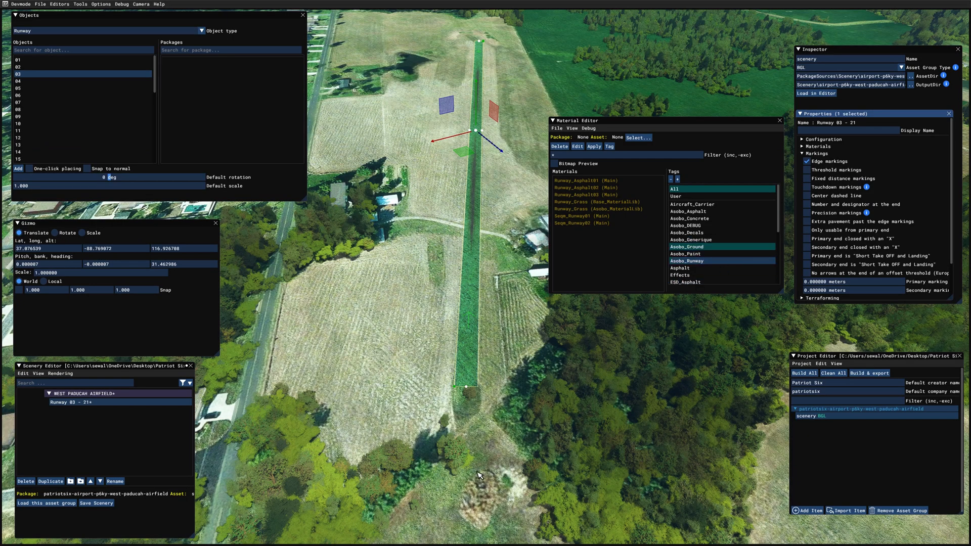
scroll(484, 469, "up", 3)
scroll(484, 469, "up", 2)
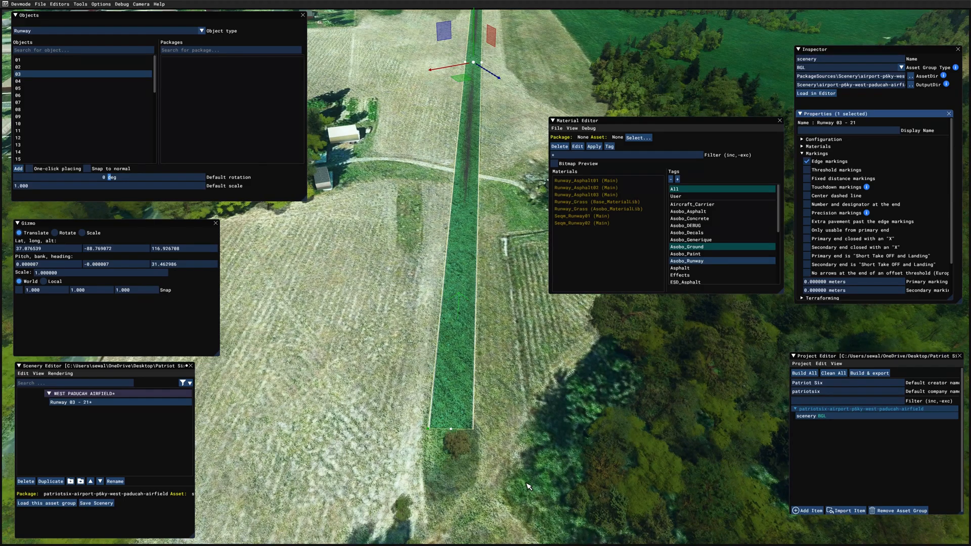
scroll(519, 470, "up", 2)
scroll(521, 466, "down", 5)
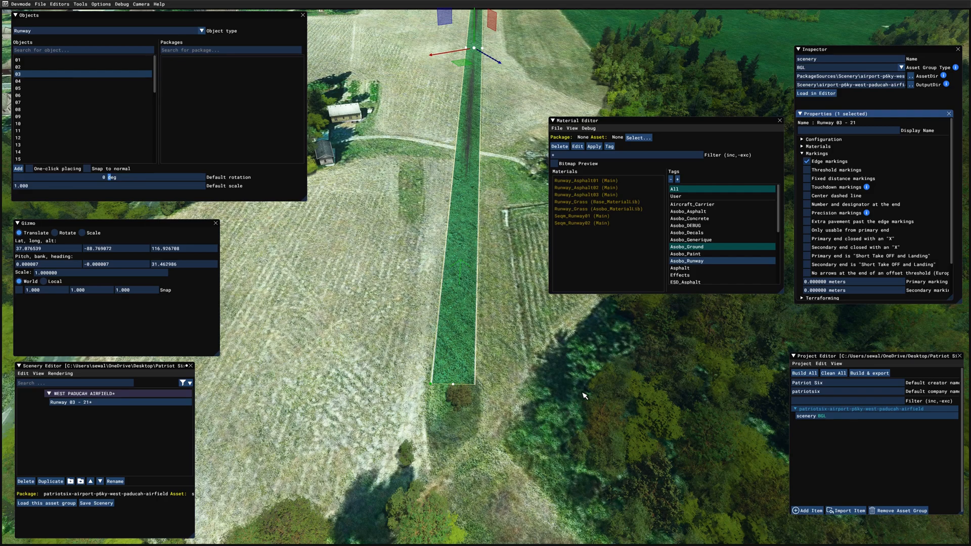
scroll(591, 382, "down", 5)
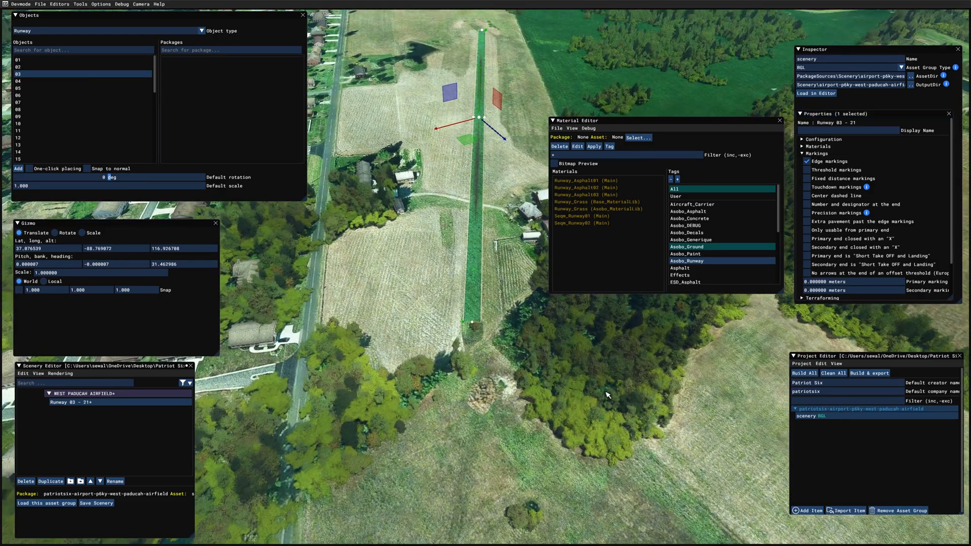
Turn off the runway's edge markings and close the markings settings
left_click(807, 161)
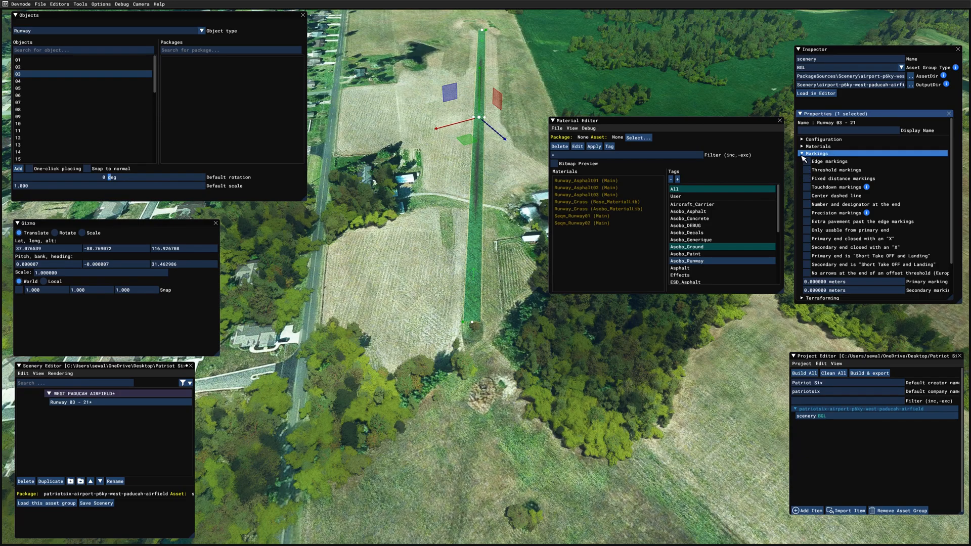
left_click(803, 154)
left_click(802, 168)
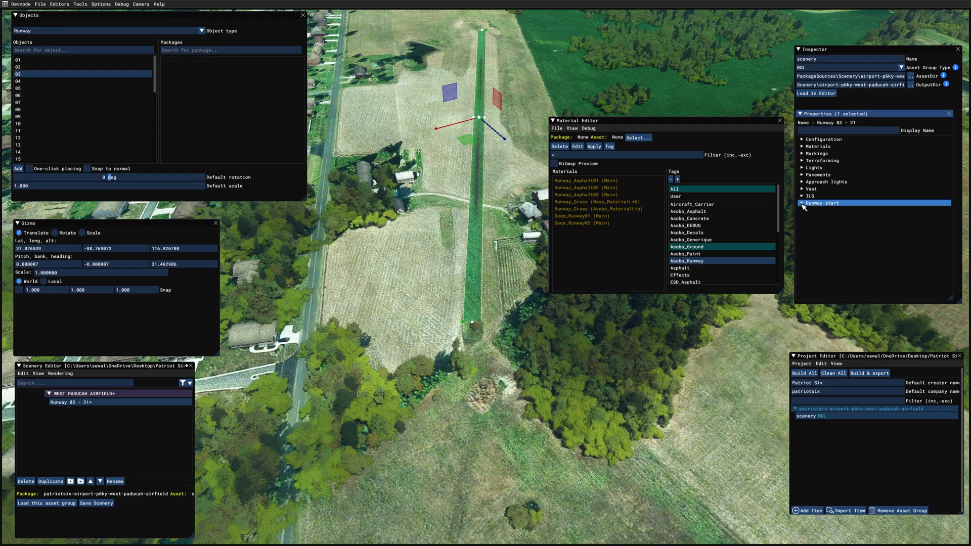
Edit the position of the runway's primary start and move it back toward the near end of the strip
left_click(803, 204)
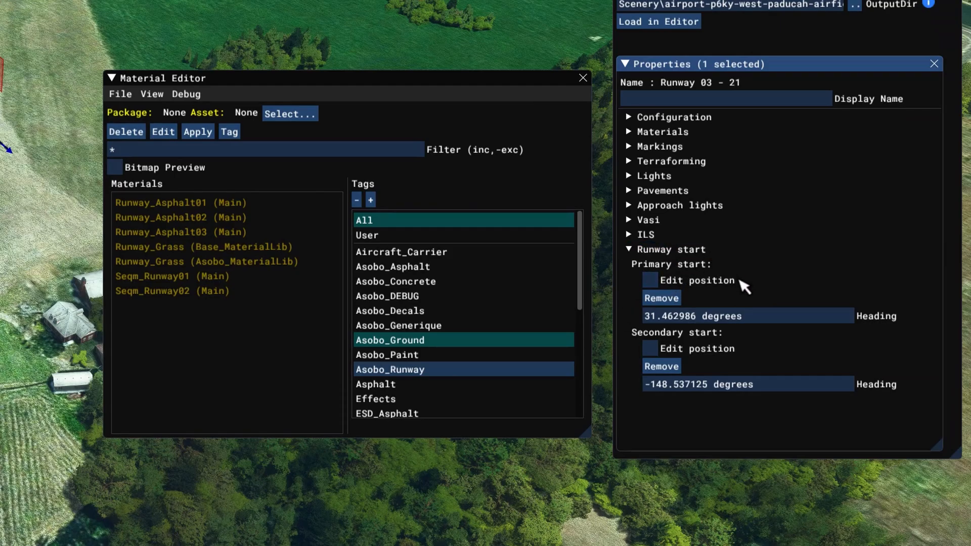
left_click(650, 281)
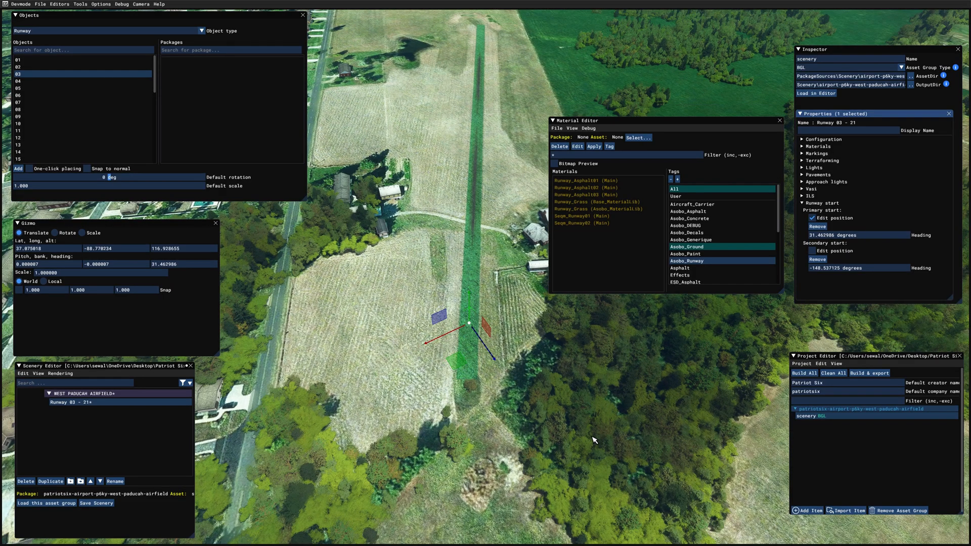
scroll(595, 440, "up", 3)
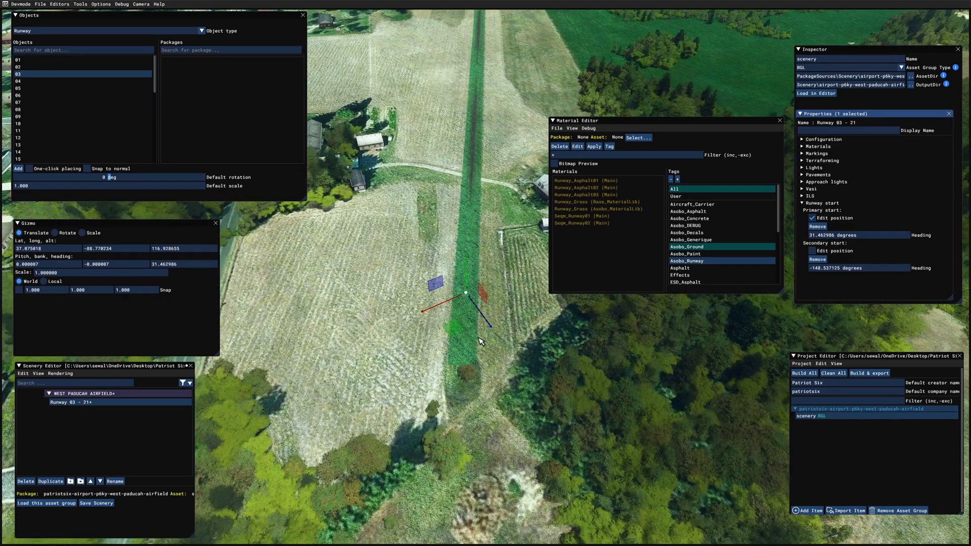
left_click_drag(451, 329, 456, 369)
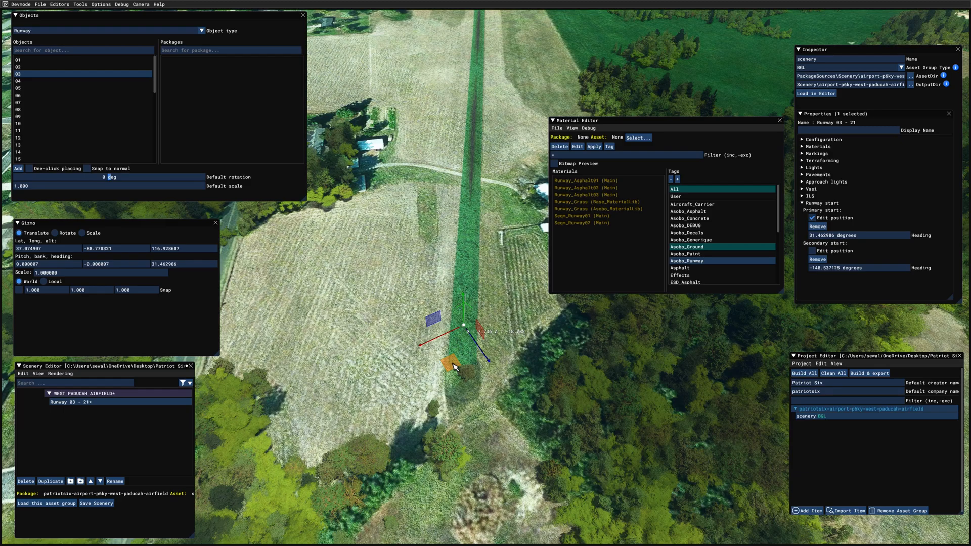
left_click(499, 382)
Edit the position of runway 03-21's secondary start and move it out toward the far end of the strip
scroll(561, 404, "up", 3)
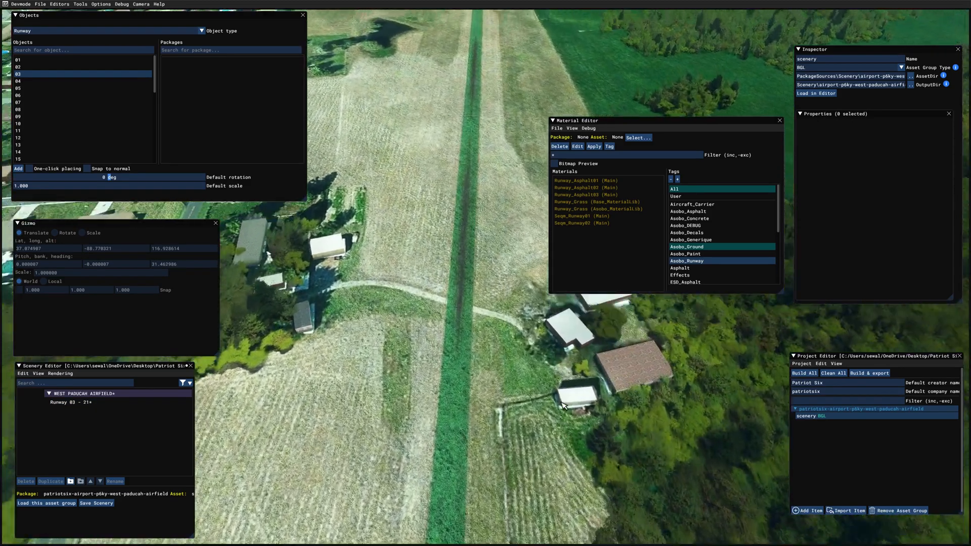
key("w")
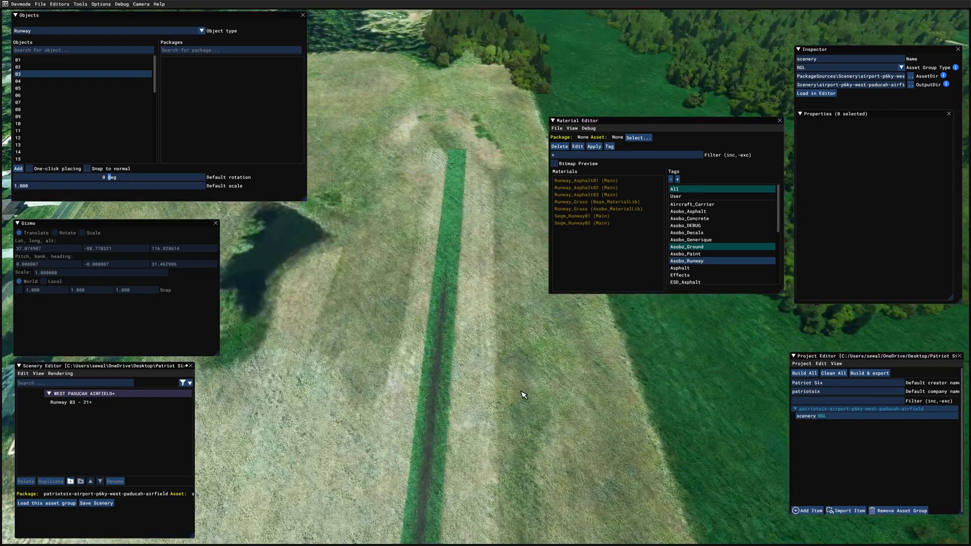
key("w")
right_click_drag(524, 395, 565, 340)
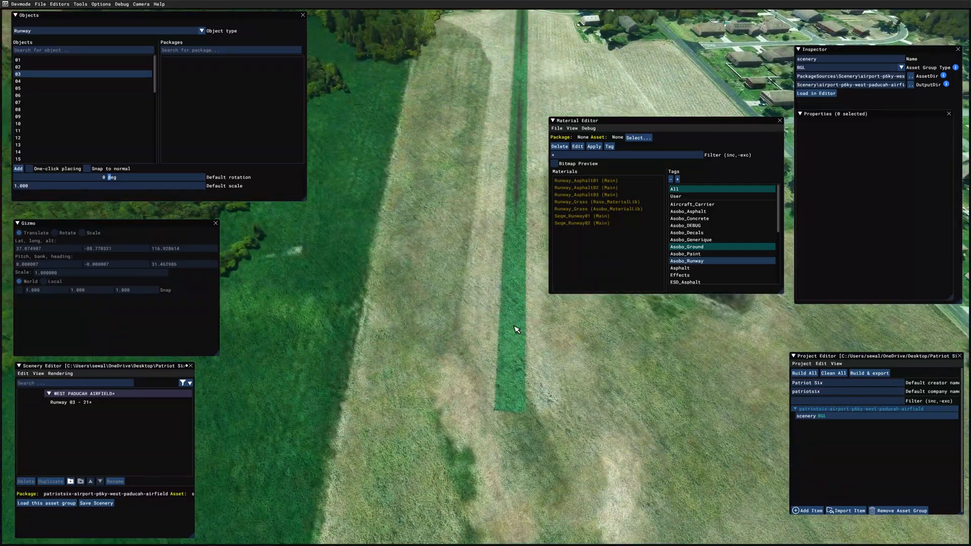
scroll(516, 324, "down", 4)
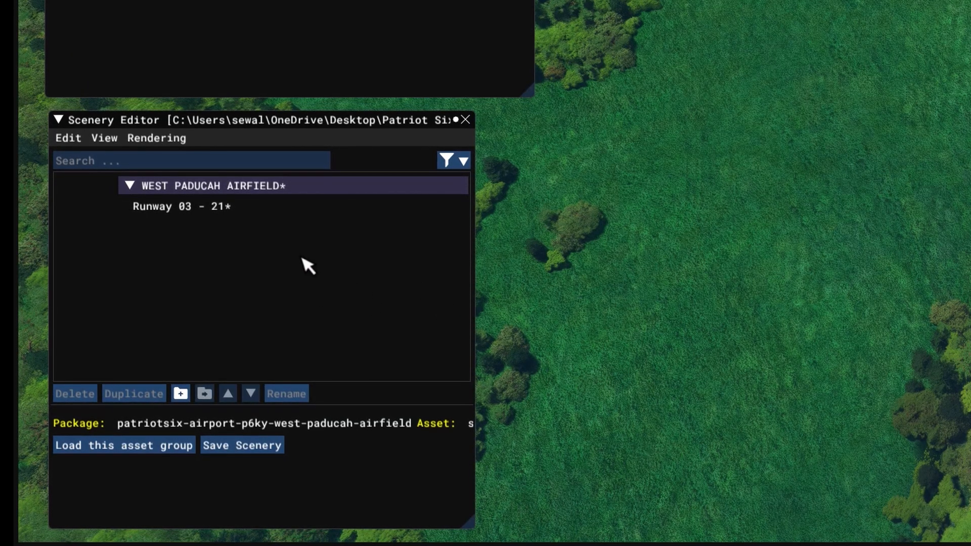
left_click(266, 209)
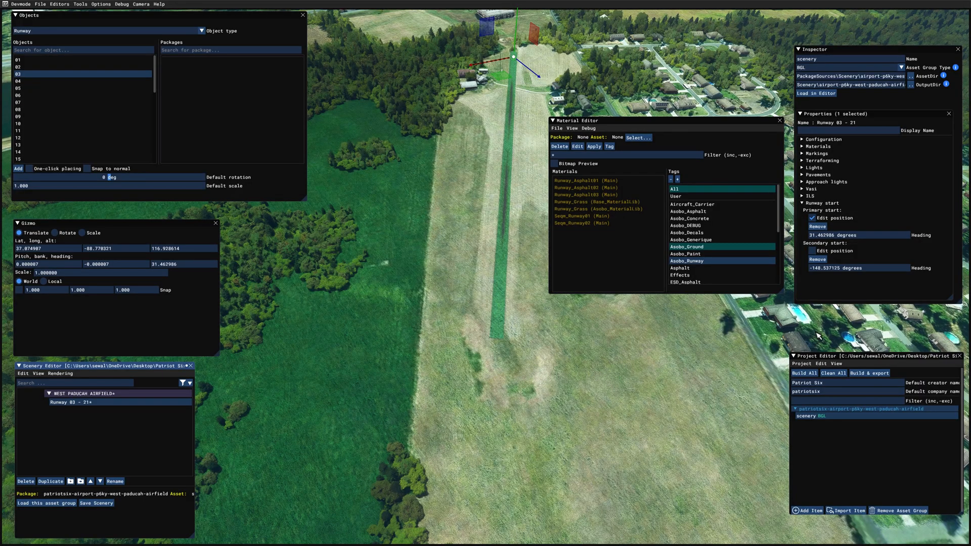
left_click(814, 250)
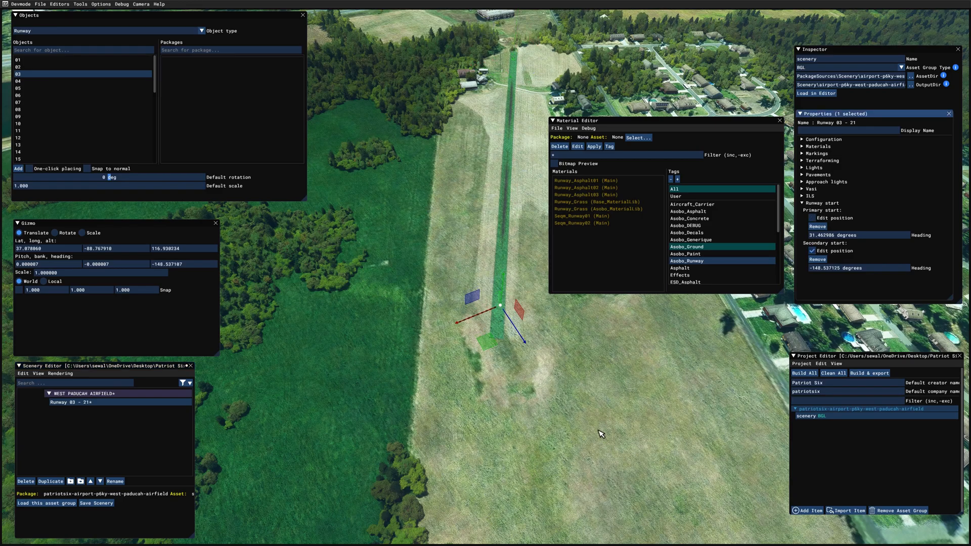
scroll(599, 431, "up", 3)
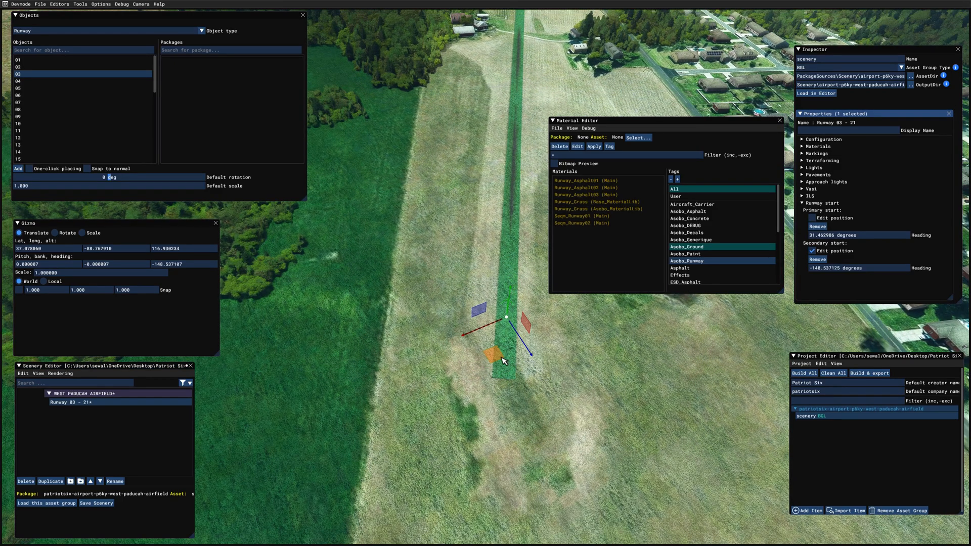
left_click_drag(504, 360, 495, 395)
left_click(626, 444)
Save the West Paducah Airfield scenery with its finished runway and close the Material Editor
scroll(614, 444, "down", 4)
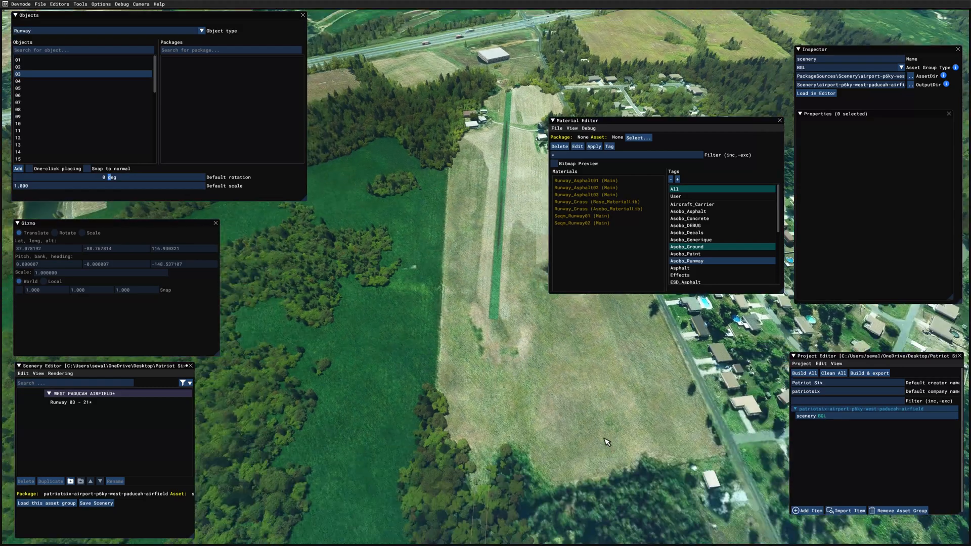
scroll(604, 439, "down", 4)
middle_click_drag(549, 443, 602, 474)
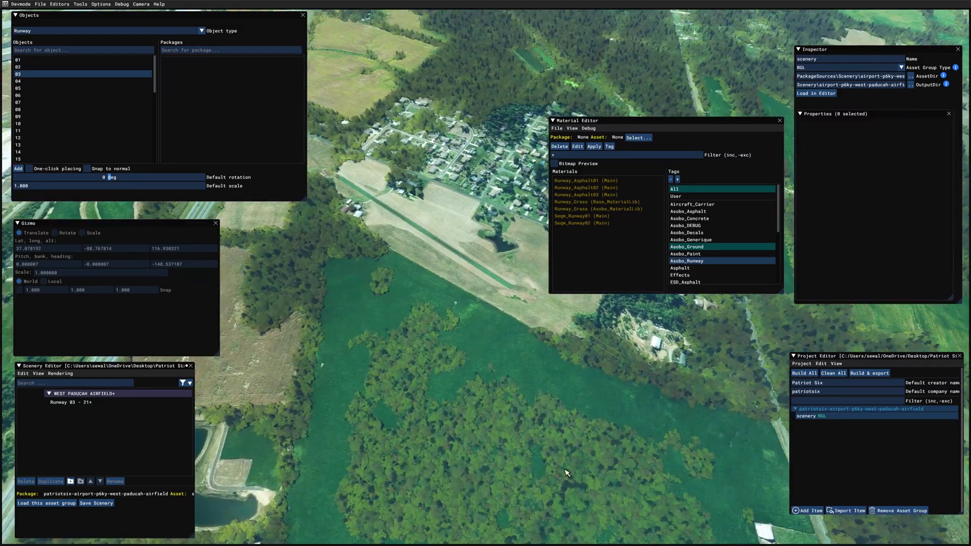
scroll(596, 474, "down", 2)
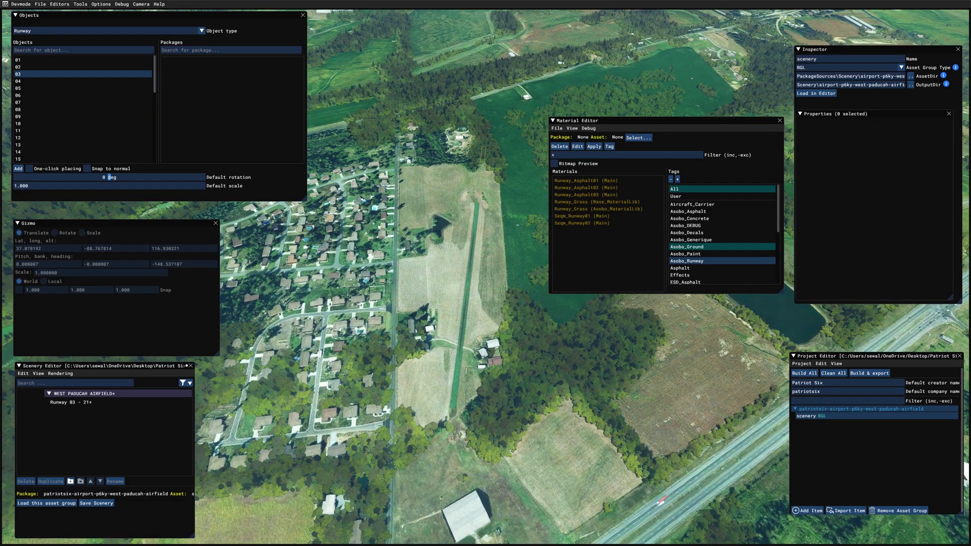
left_click(104, 504)
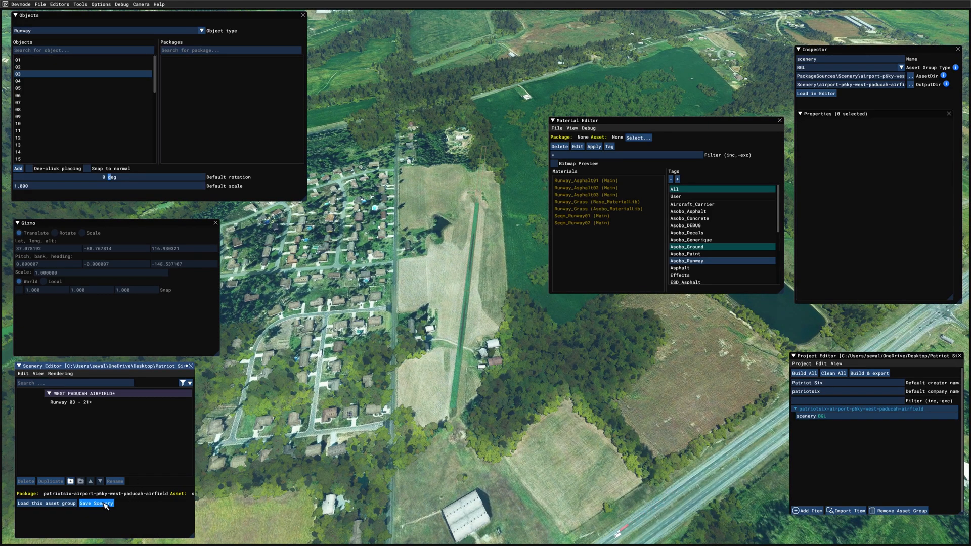
left_click(779, 121)
scroll(570, 421, "up", 2)
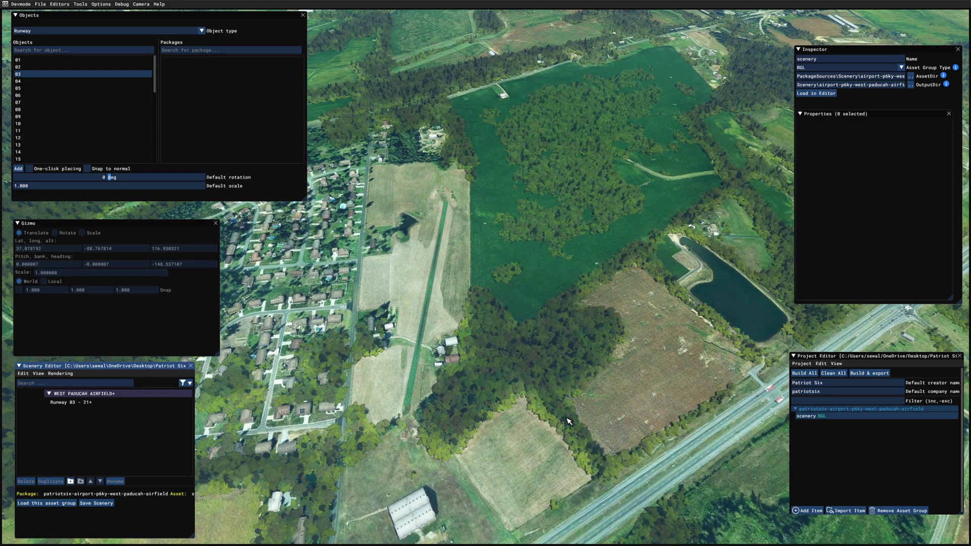